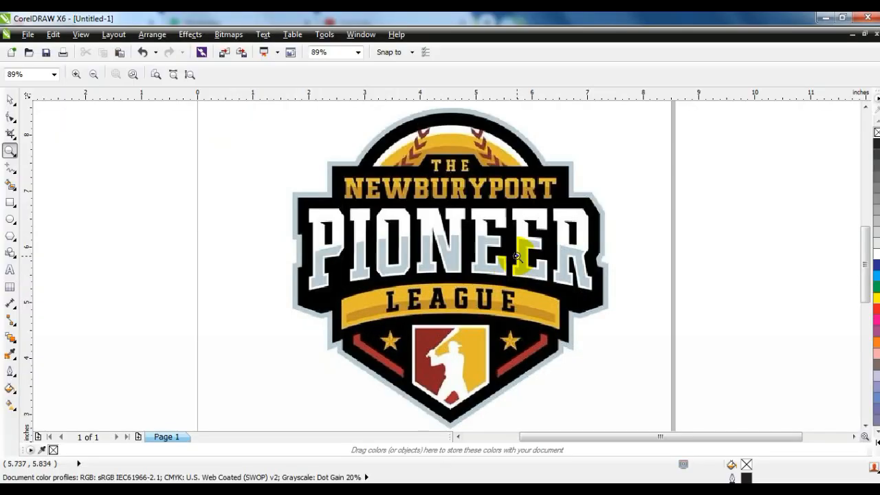
Step: Draw a freehand curve around the reference logo's pointed lower part and an arrow from it towards the empty canvas
right_click(516, 256)
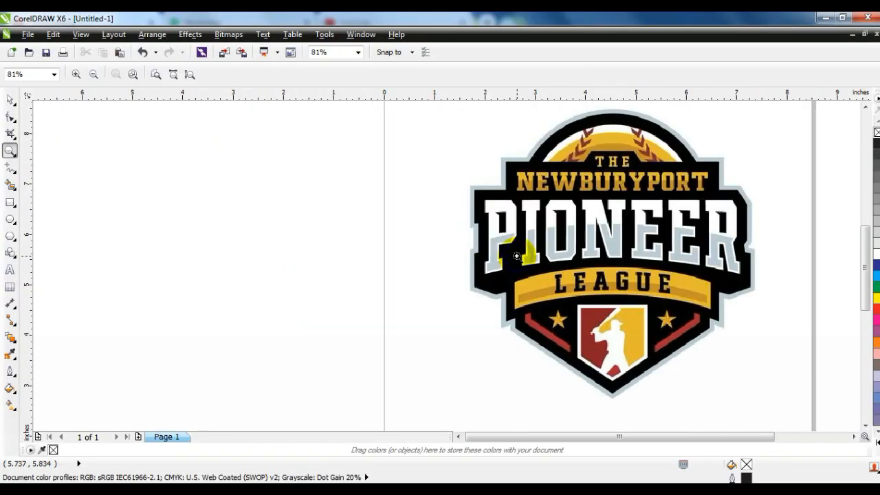
right_click(453, 223)
drag(235, 165, 665, 360)
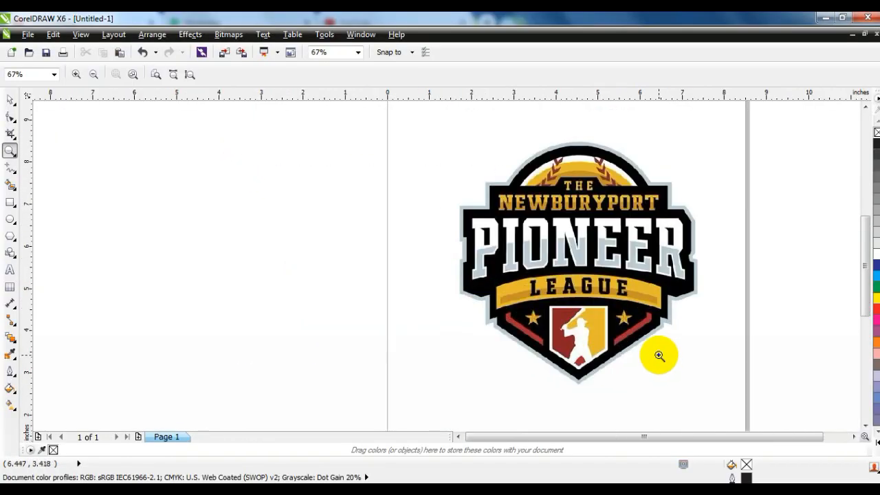
click(10, 100)
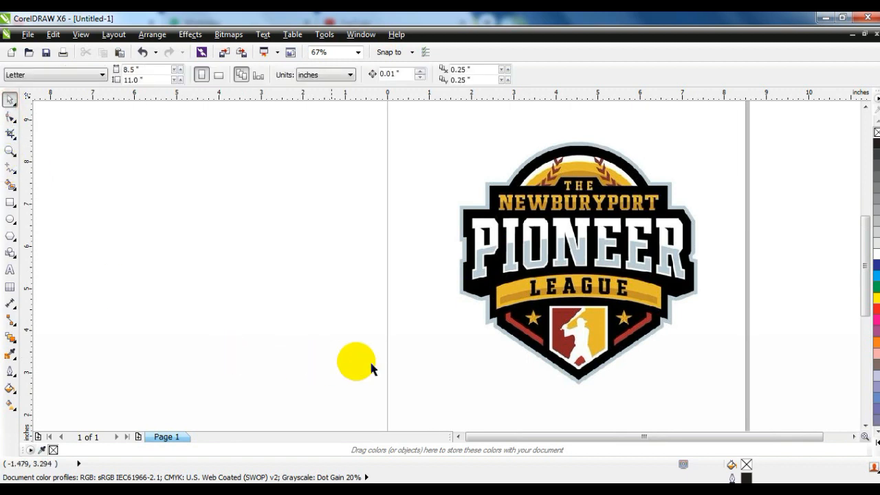
click(11, 169)
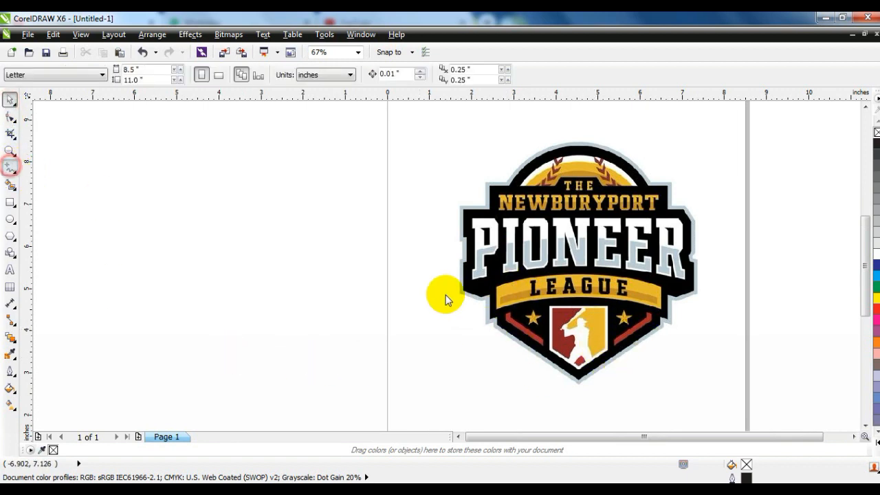
mouse_move(474, 296)
mouse_down()
mouse_move(684, 320)
mouse_move(616, 395)
mouse_move(474, 297)
mouse_up()
click(491, 349)
click(351, 315)
mouse_move(383, 304)
mouse_down()
mouse_move(319, 296)
mouse_move(359, 334)
mouse_up()
click(11, 100)
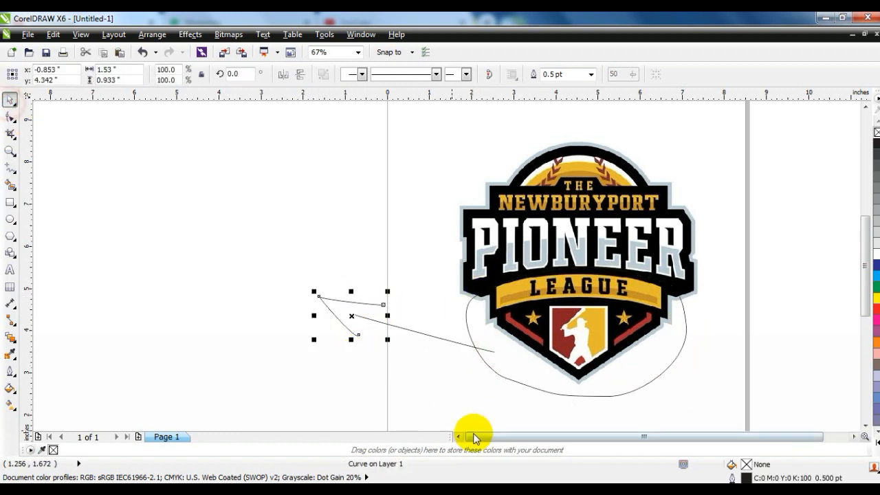
click(456, 435)
click(278, 315)
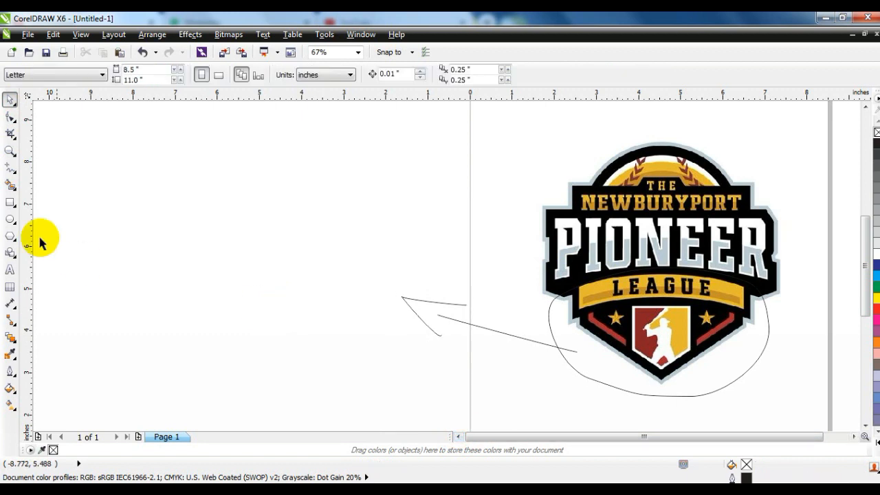
Step: Draw a six-sided polygon about 3.27 by 3.77 inches in the empty area beside the reference logo
click(11, 202)
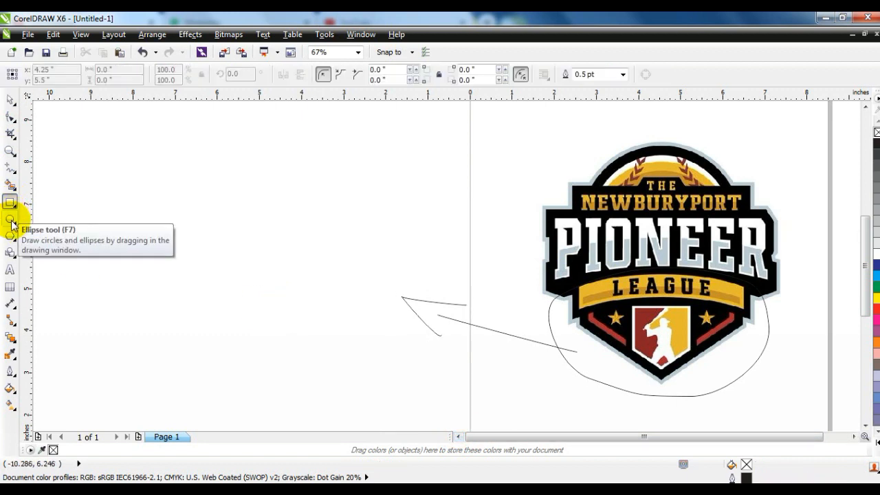
click(15, 242)
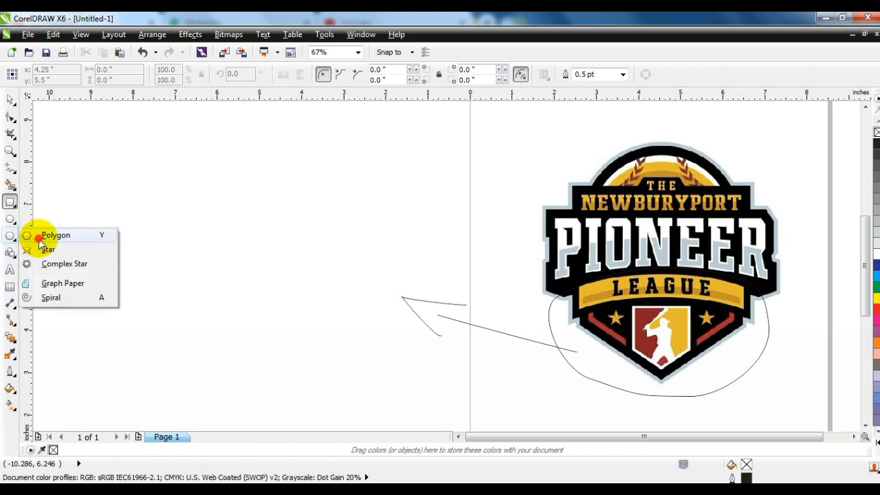
click(39, 233)
drag(151, 186, 262, 348)
click(350, 72)
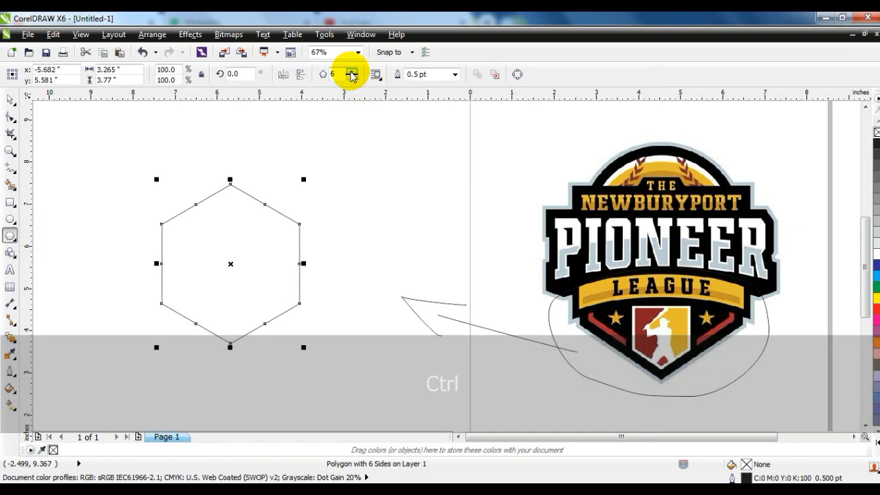
Step: Scale the hexagon up to about 4.42 by 5.10 inches and move it closer to the reference logo
click(10, 98)
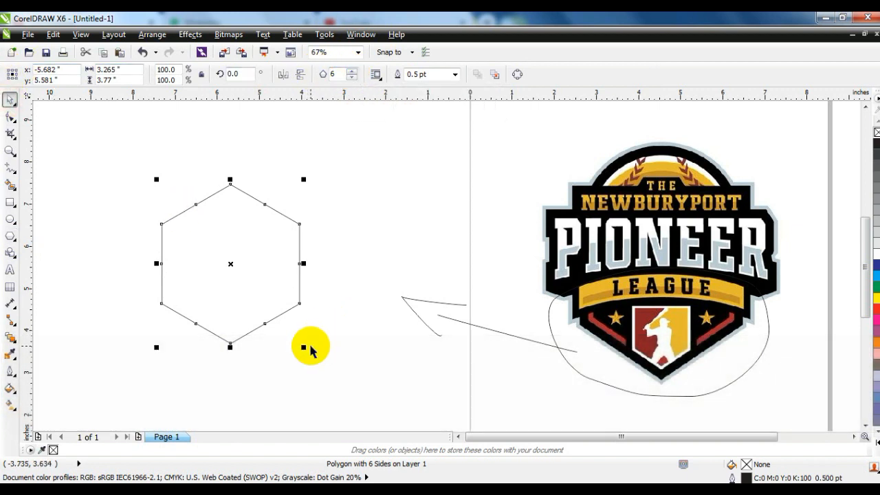
drag(305, 346, 330, 377)
drag(234, 266, 299, 276)
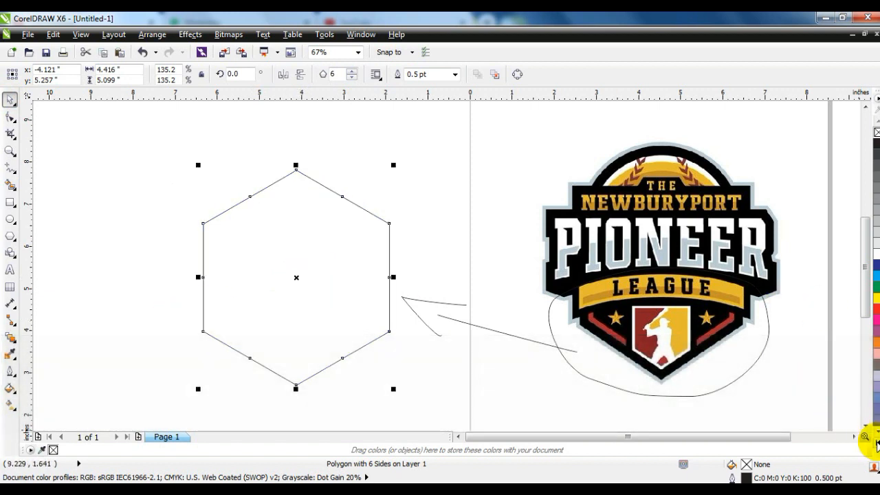
Step: Fill the hexagon with black (C100 M100 Y100 K100)
click(872, 435)
click(874, 130)
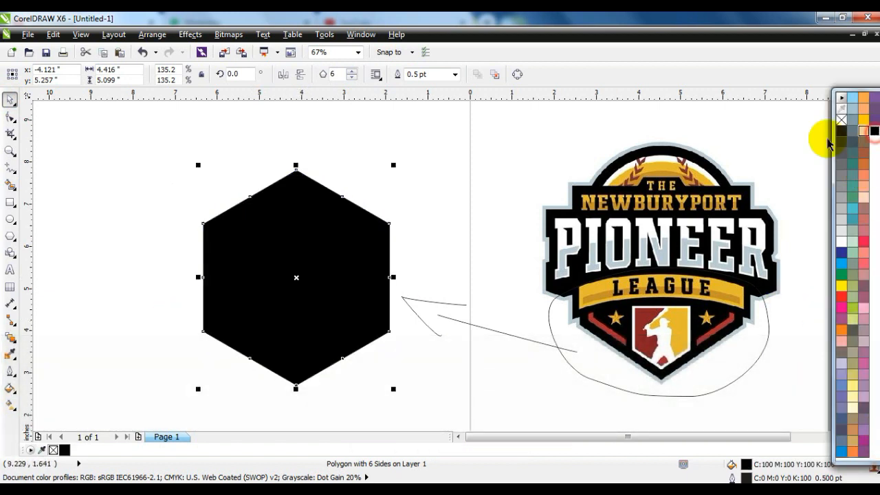
click(370, 155)
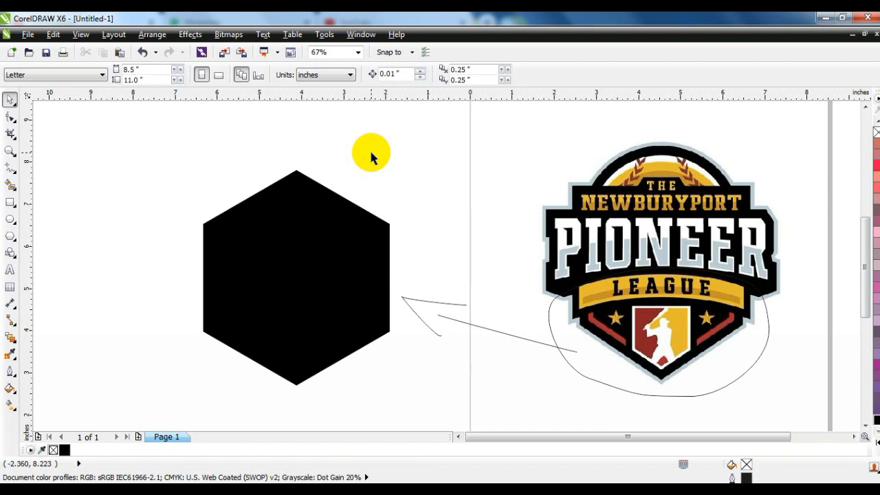
Step: Draw a freehand curve around the reference logo's top arch and an arrow from it towards the space above the hexagon
click(9, 168)
mouse_move(563, 143)
mouse_down()
mouse_move(730, 191)
mouse_move(576, 185)
mouse_move(563, 146)
mouse_move(442, 185)
mouse_move(463, 204)
mouse_up()
click(12, 102)
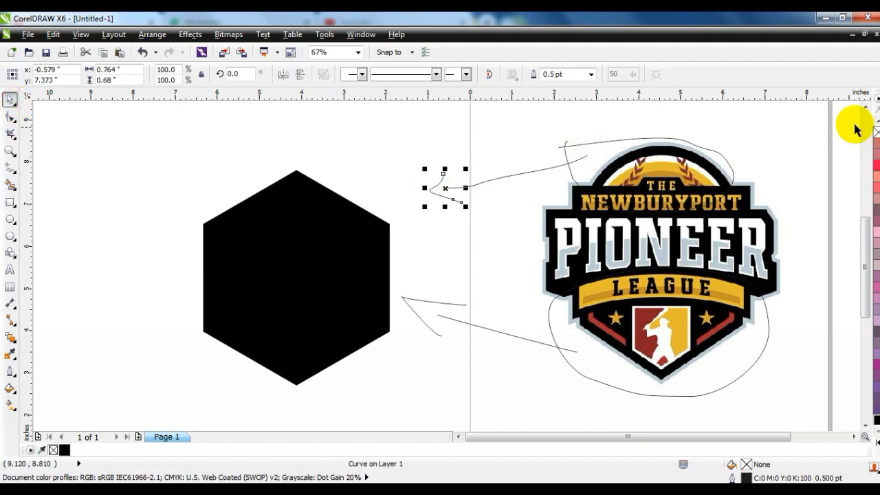
click(864, 107)
click(329, 160)
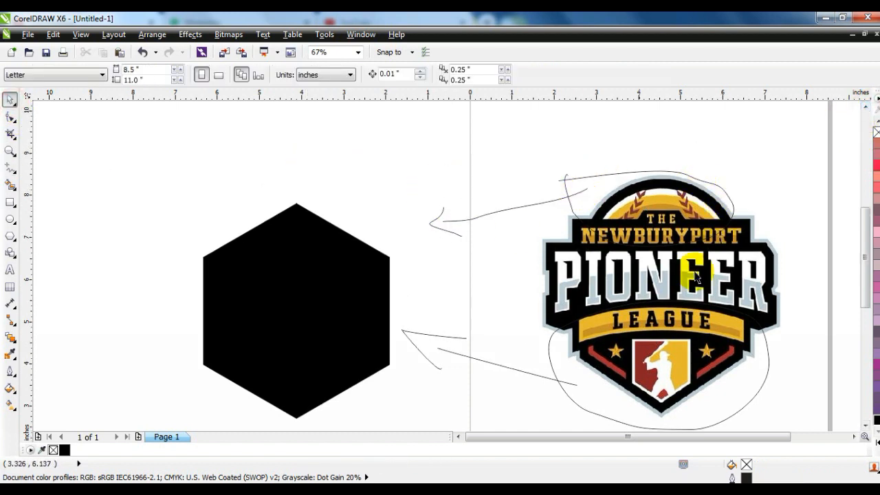
Step: Draw a circle about 4.47 inches across over the hexagon's upper part and align it to the hexagon's vertical centre line
click(10, 218)
drag(230, 148, 348, 310)
click(11, 100)
drag(226, 311, 198, 338)
shift+click(323, 359)
key(c)
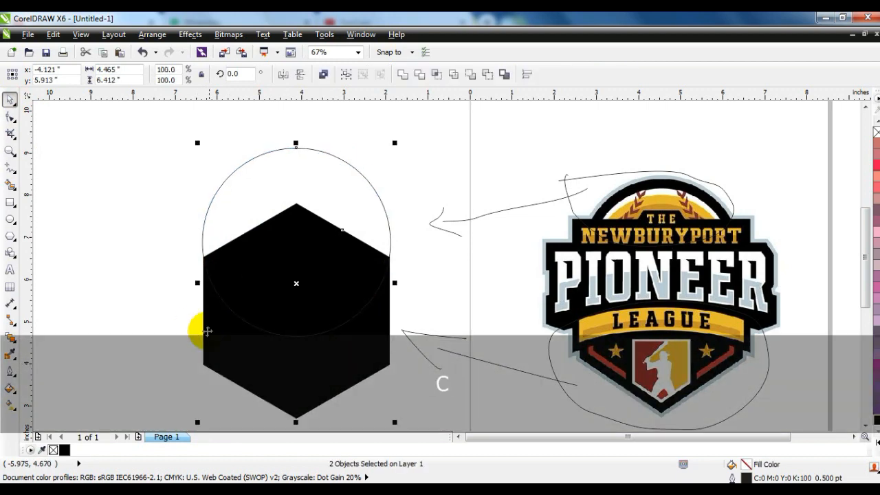
click(182, 320)
Step: Shrink the circle around its centre to about 4.06 inches and move it slightly straight up
click(324, 150)
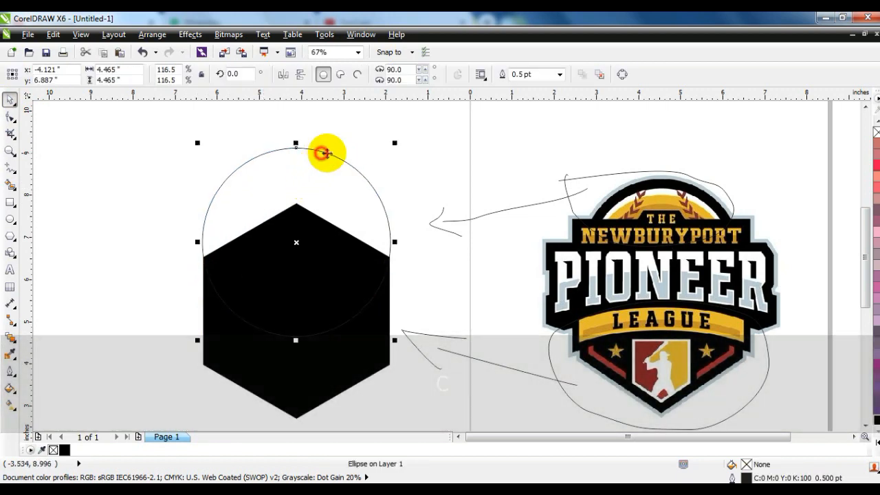
drag(391, 147, 385, 151)
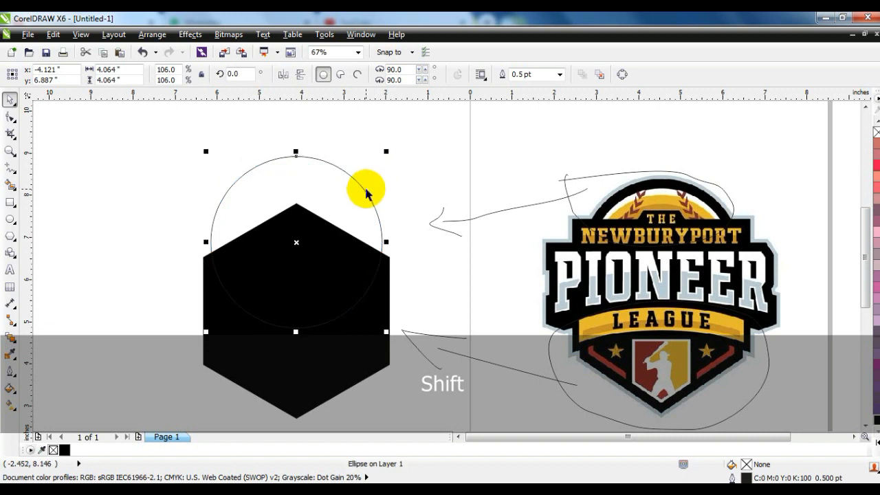
drag(360, 182, 361, 174)
click(142, 201)
click(359, 175)
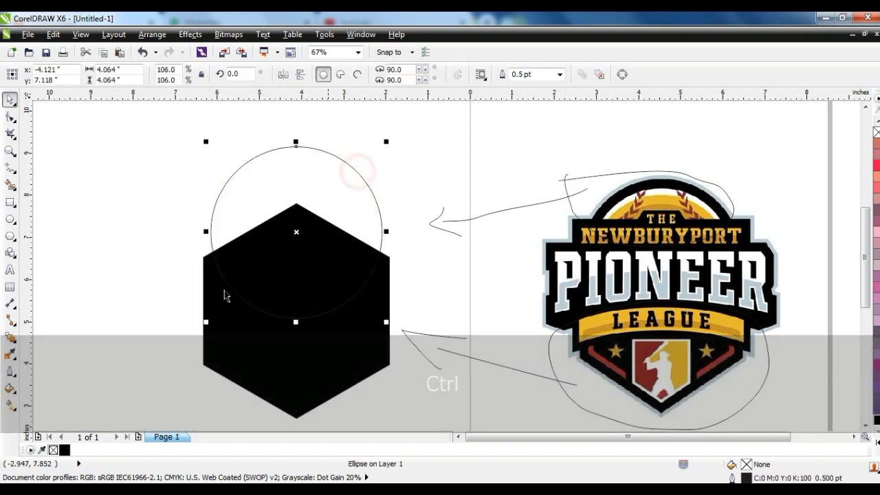
Step: Fill the circle with dark grey (80% black)
click(871, 435)
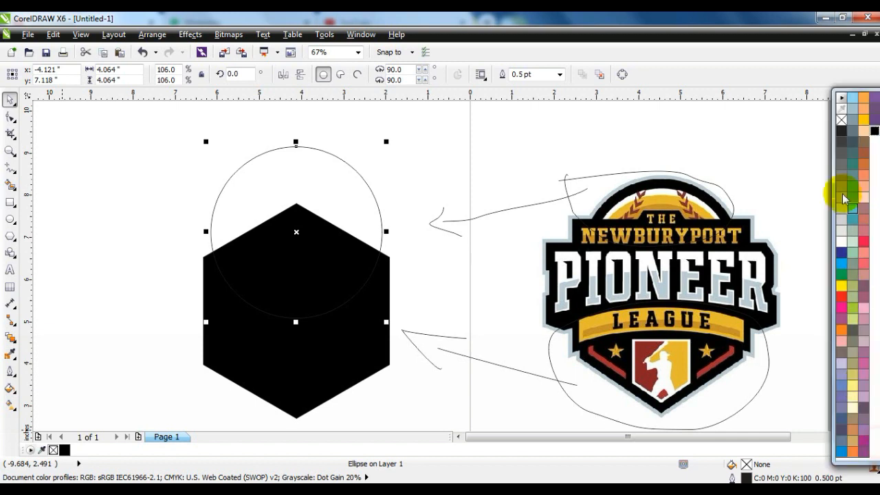
click(841, 156)
click(116, 233)
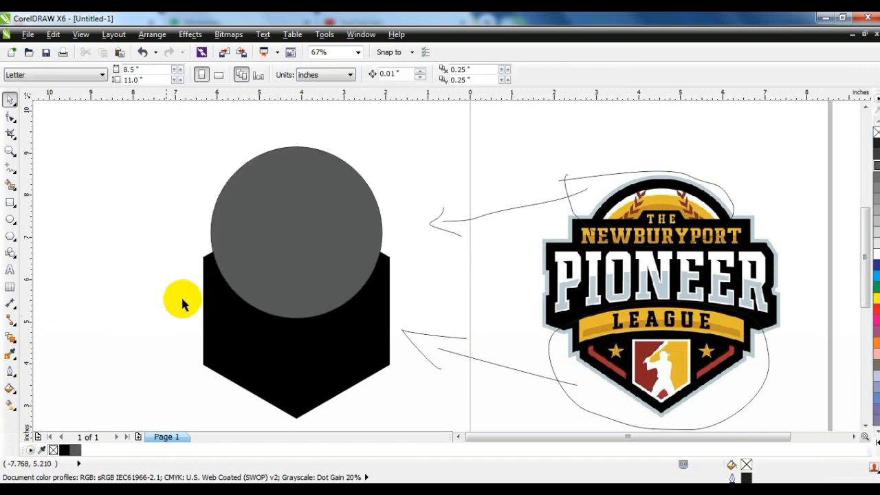
Step: Mark the side of the reference logo's NEWBURYPORT lettering with a freehand bracket and an arrow towards the circle
click(10, 167)
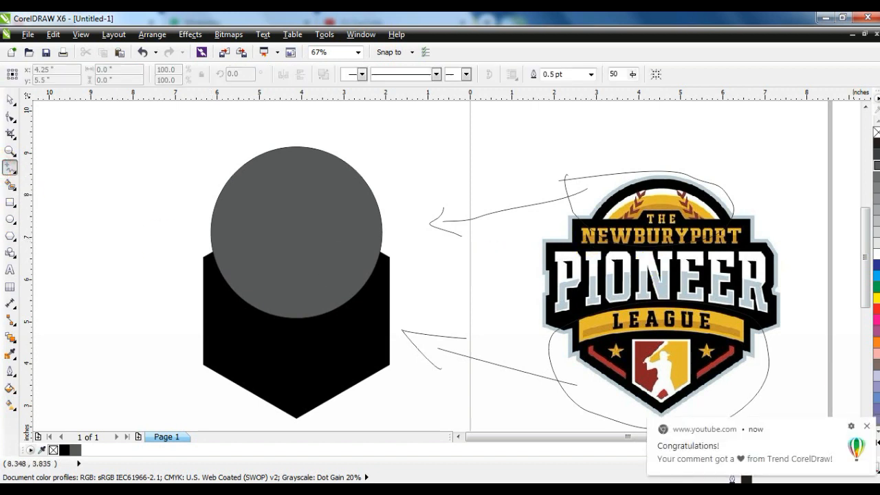
click(867, 428)
mouse_move(584, 228)
mouse_down()
mouse_move(524, 266)
mouse_move(543, 279)
mouse_move(430, 263)
mouse_move(448, 275)
mouse_up()
Step: Add artistic text reading THE NEWBURYPORT PIONEER LEAGUE in capitals, one word per line, beside the hexagon
click(9, 269)
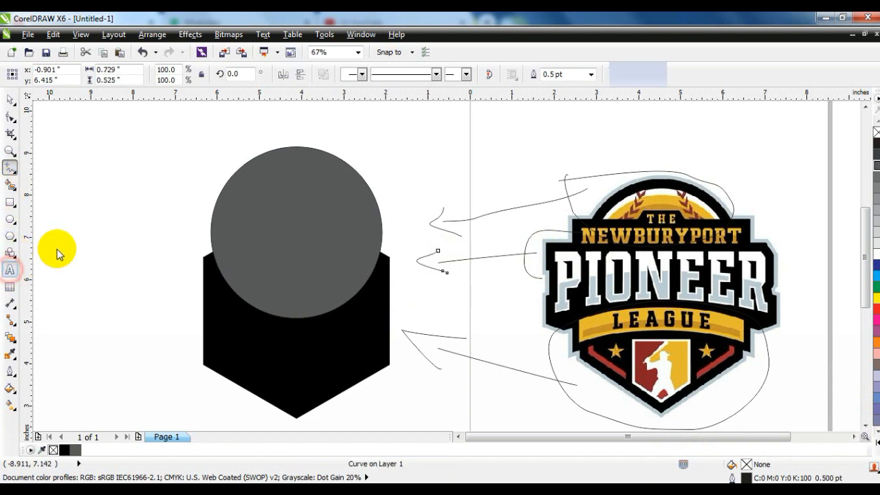
click(58, 248)
key(Caps_Lock)
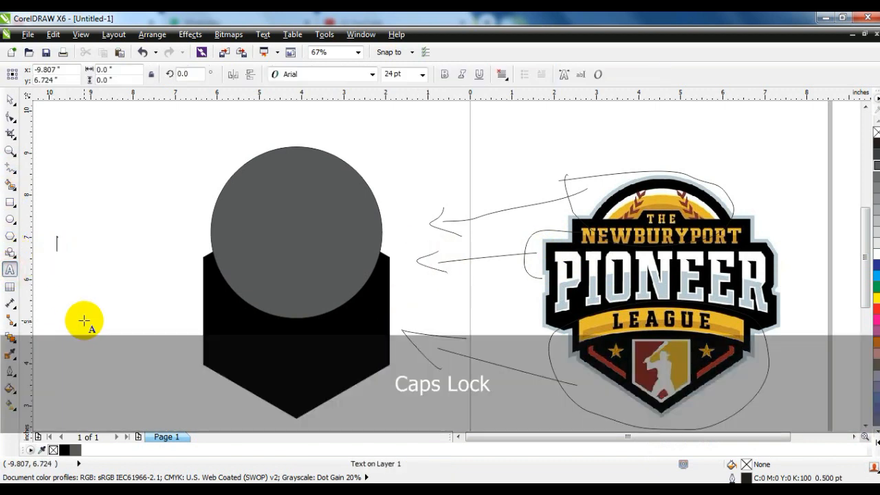
text(THE)
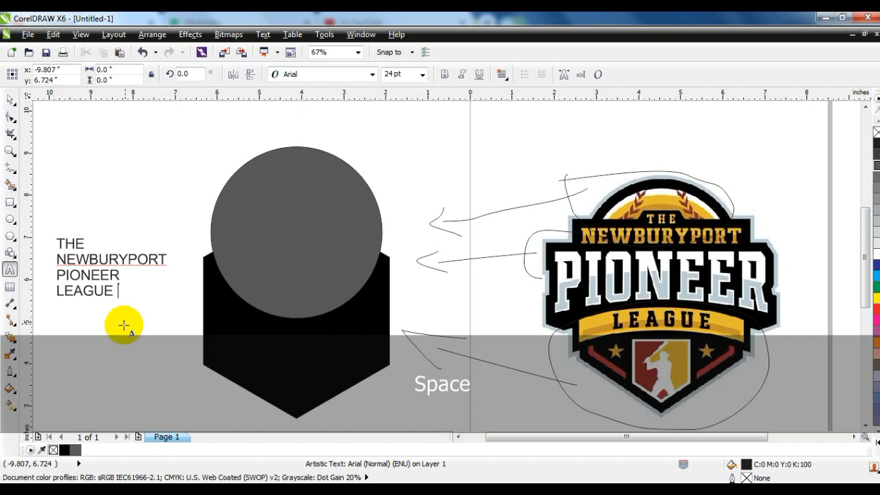
Step: Change the four-line text's font to LubalGraph Bd BT and scale it to about 31.3 pt
click(10, 99)
click(332, 73)
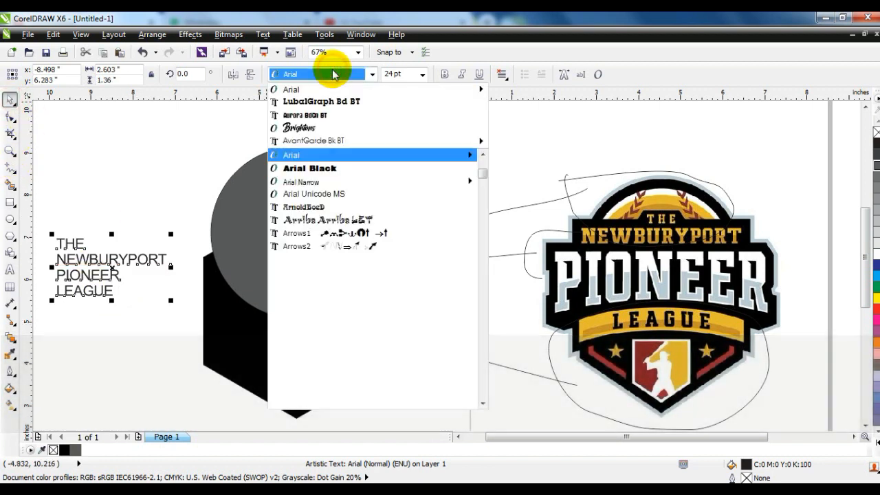
click(316, 101)
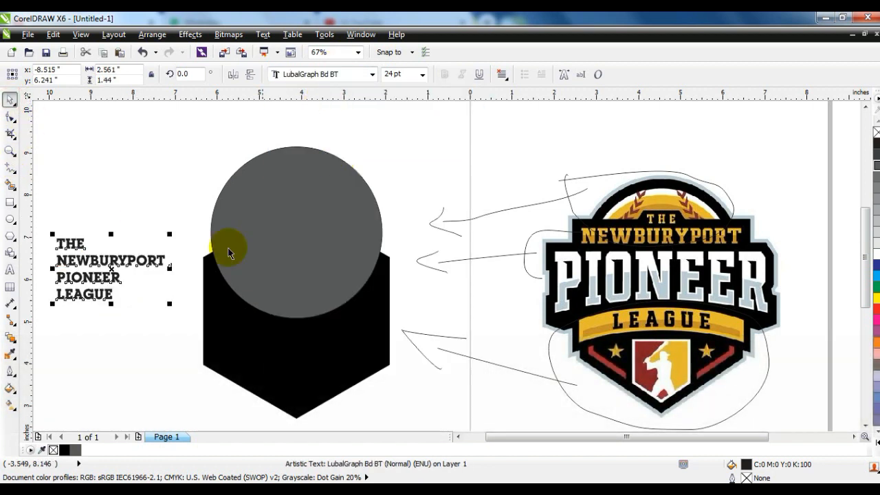
drag(171, 235, 265, 190)
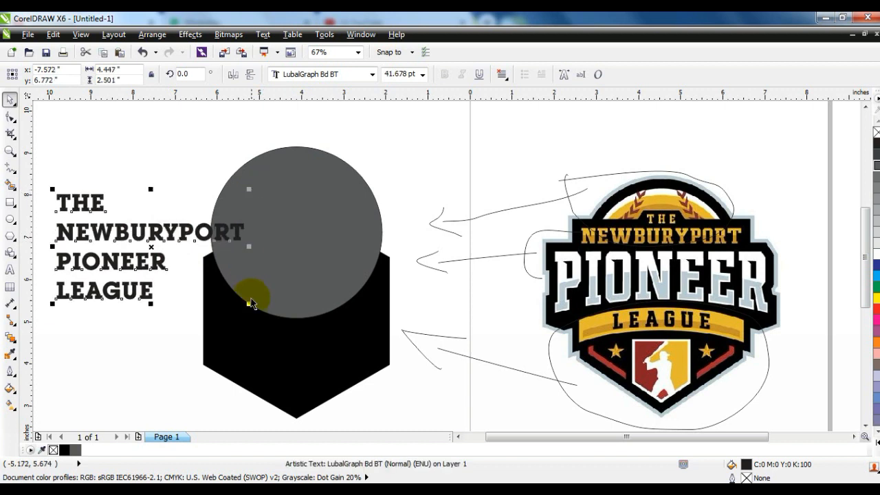
drag(249, 302, 201, 288)
click(155, 329)
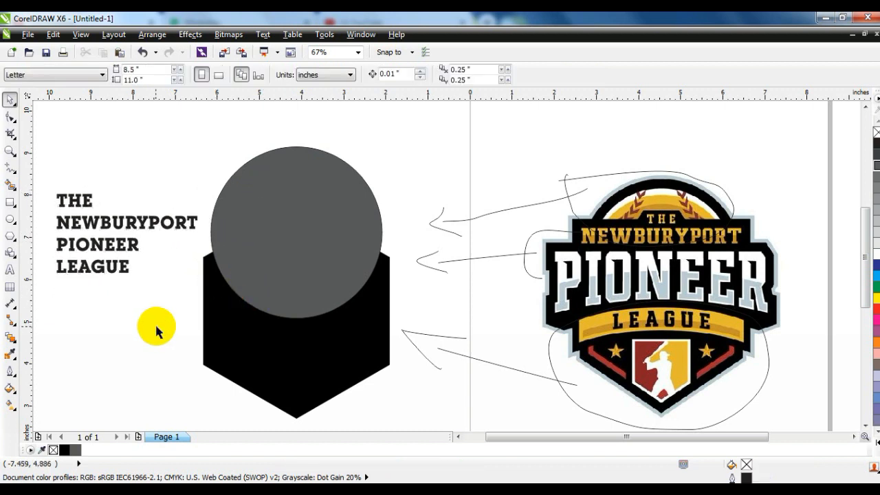
Step: Break the four-line artistic text apart into separate lines
click(115, 223)
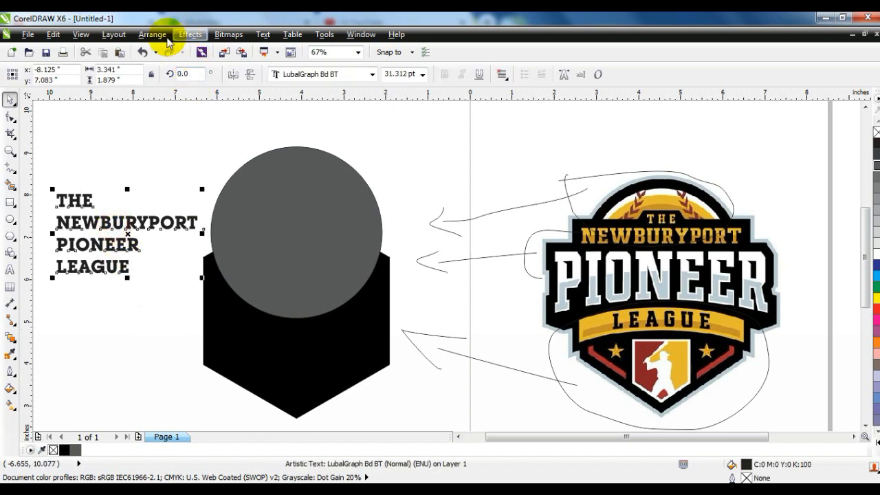
click(152, 34)
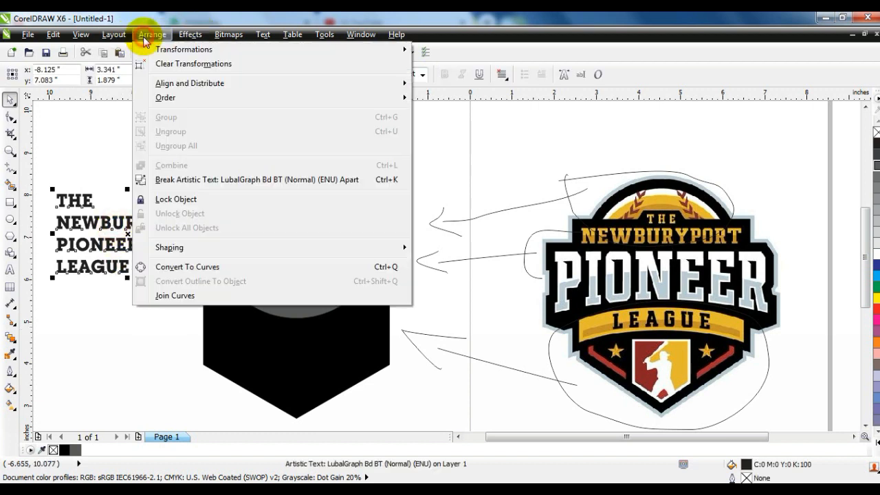
click(183, 179)
click(165, 155)
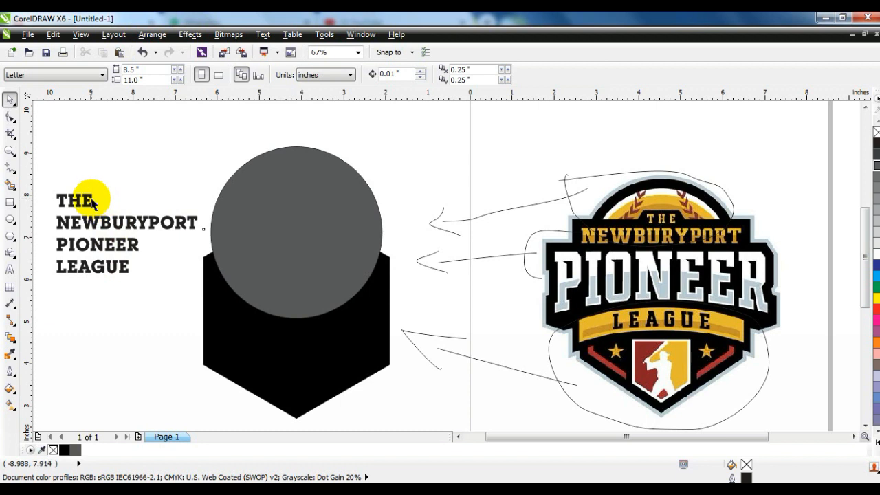
Step: Move the NEWBURYPORT line onto the grey circle and shrink the circle around its centre to about 3.66 inches
drag(102, 220, 238, 231)
click(353, 208)
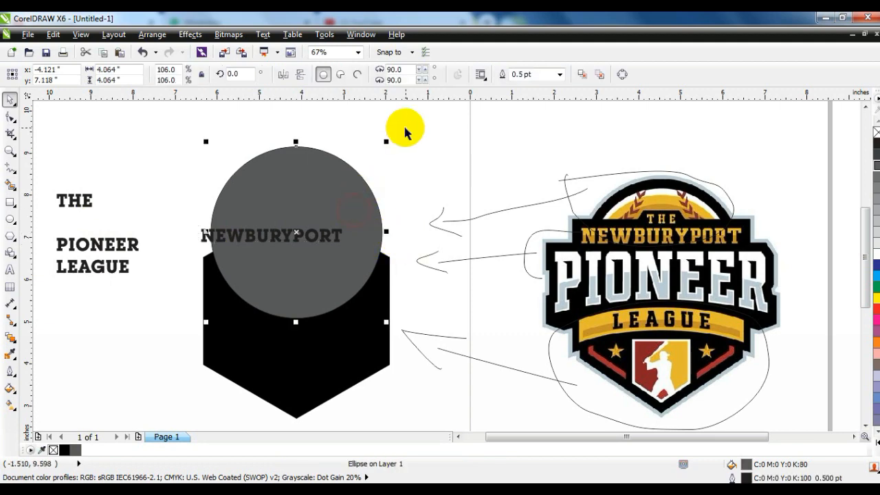
drag(385, 141, 375, 155)
Step: Enlarge the NEWBURYPORT text to about 38.7 pt and align it to the circle's vertical centre line
click(336, 241)
drag(341, 253, 382, 248)
shift+click(351, 208)
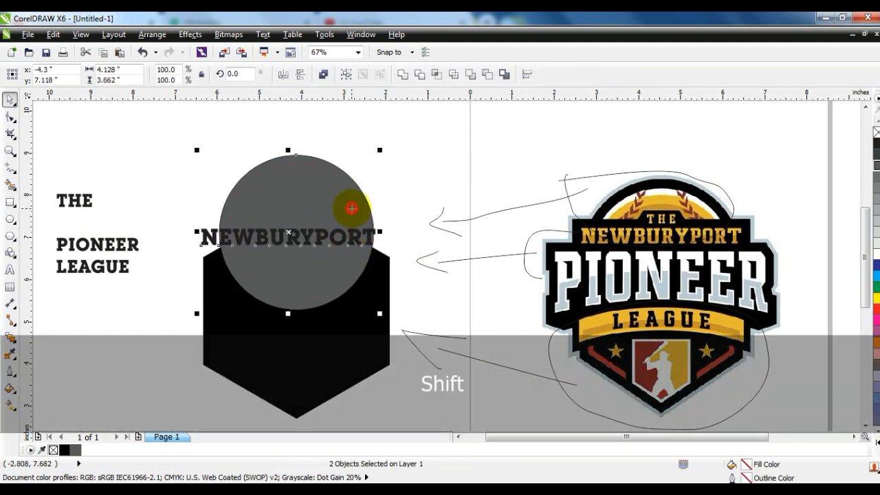
key(c)
click(404, 197)
click(344, 246)
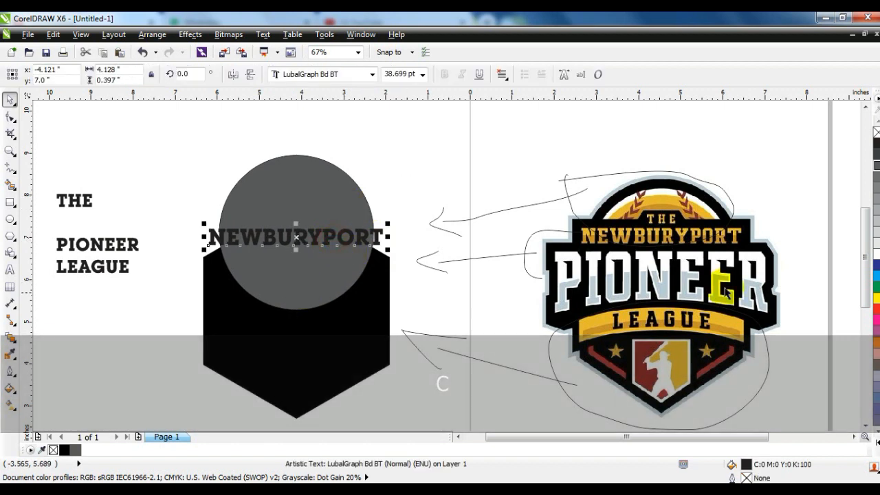
Step: Fill the NEWBURYPORT text with white
click(877, 254)
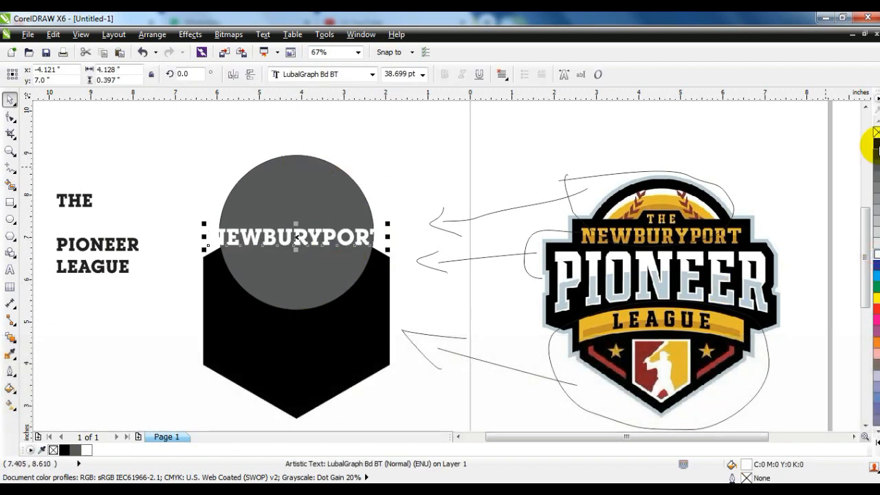
click(410, 152)
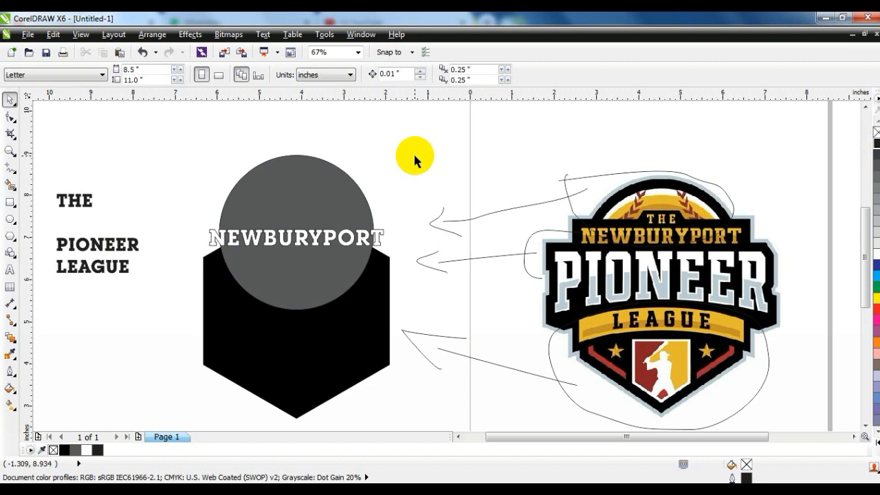
Step: Place the PIONEER line just below NEWBURYPORT, enlarged to about 93.8 pt, and fill it red
click(124, 241)
drag(143, 255, 420, 315)
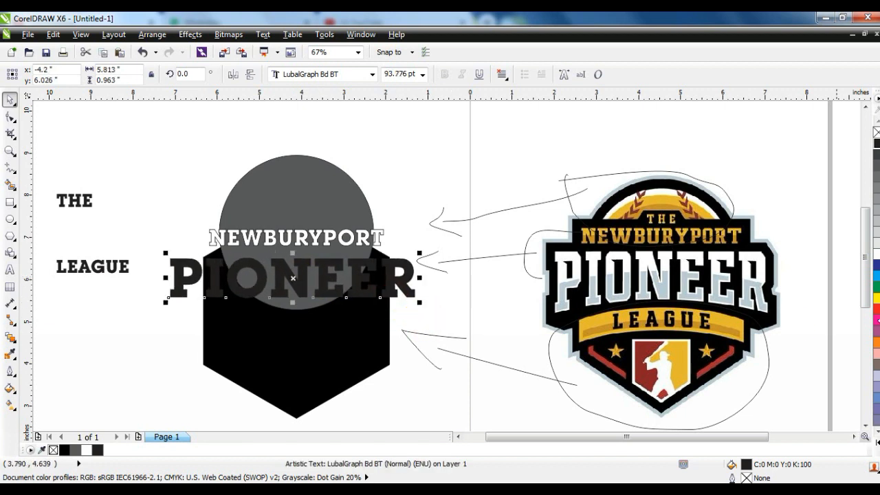
click(876, 309)
Step: Align PIONEER to the black hexagon's vertical centre line and stretch the text to about 1.07 inches tall
shift+click(331, 330)
key(c)
click(429, 316)
click(410, 281)
drag(295, 301, 297, 308)
Step: Convert the PIONEER text to curves and stretch it vertically to about 1.25 inches tall
click(152, 34)
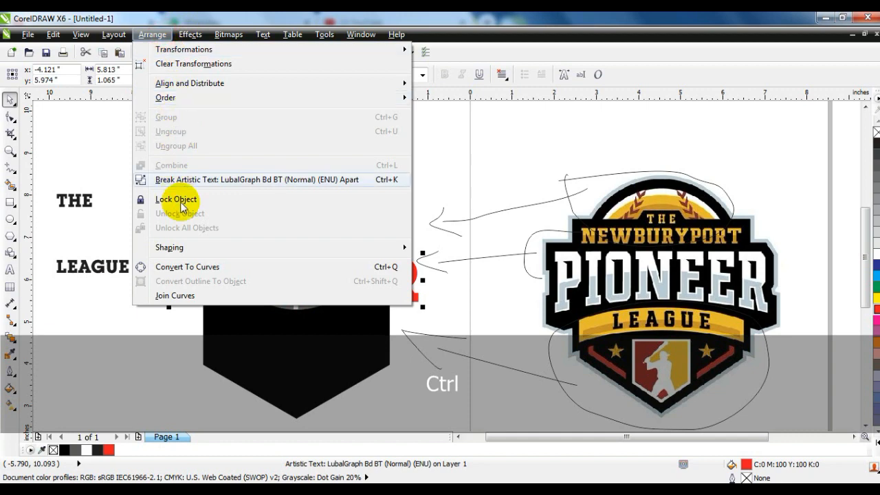
click(251, 267)
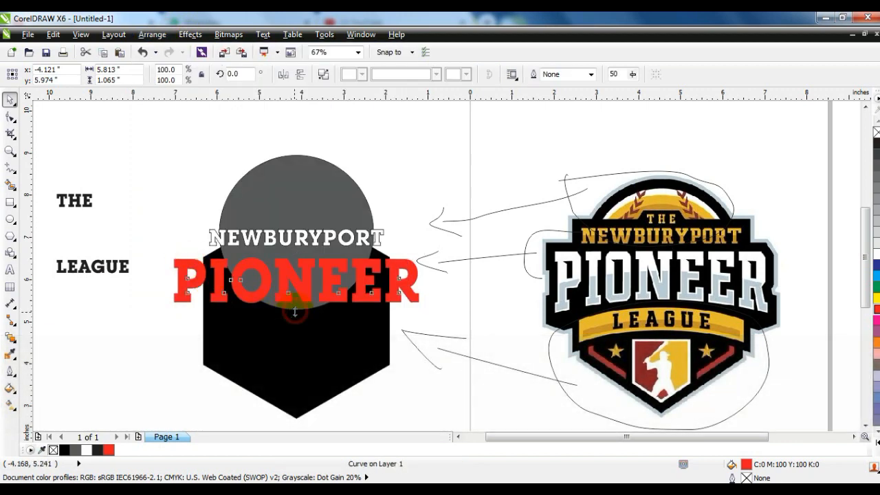
drag(295, 311, 296, 307)
drag(295, 253, 295, 249)
Step: Apply the Envelope tool to PIONEER and delete the envelope's middle nodes so only the four corner nodes remain
click(12, 338)
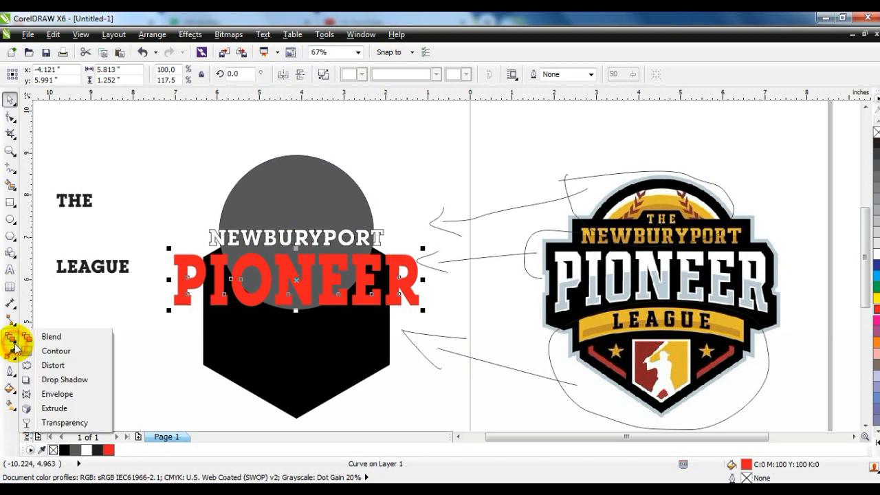
click(56, 394)
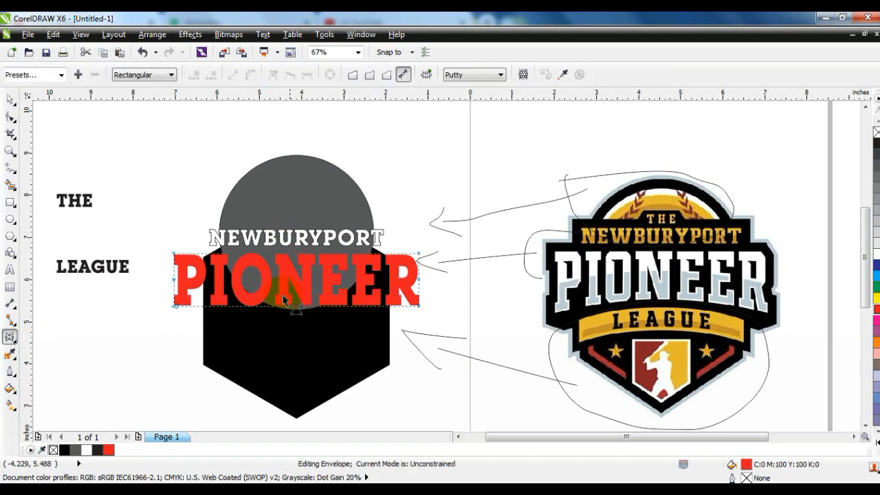
key(Delete)
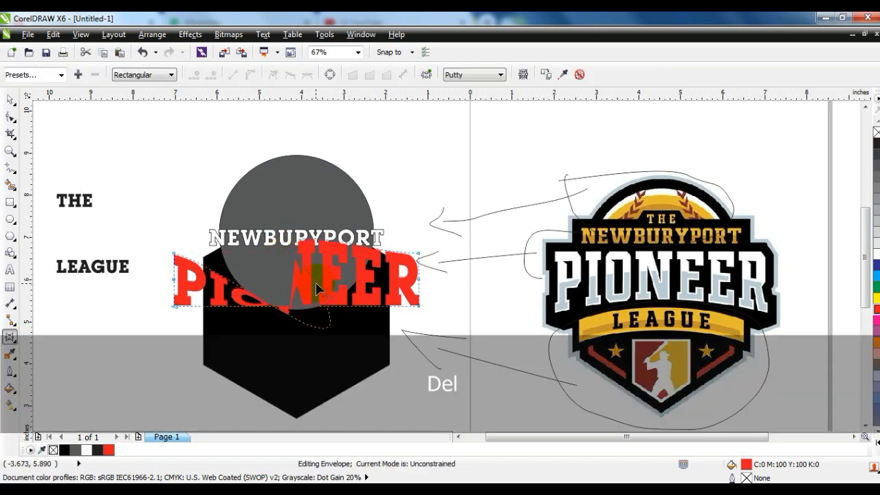
key(ctrl+z)
click(429, 270)
key(Delete)
drag(163, 270, 201, 286)
key(Delete)
Step: Convert all of the PIONEER envelope's sides to straight lines and pull its bottom edge slightly downward
drag(157, 246, 488, 321)
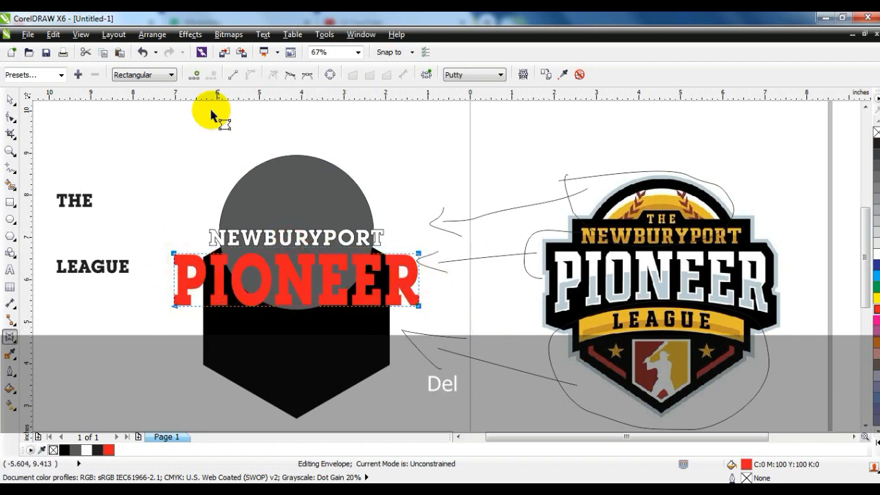
click(236, 74)
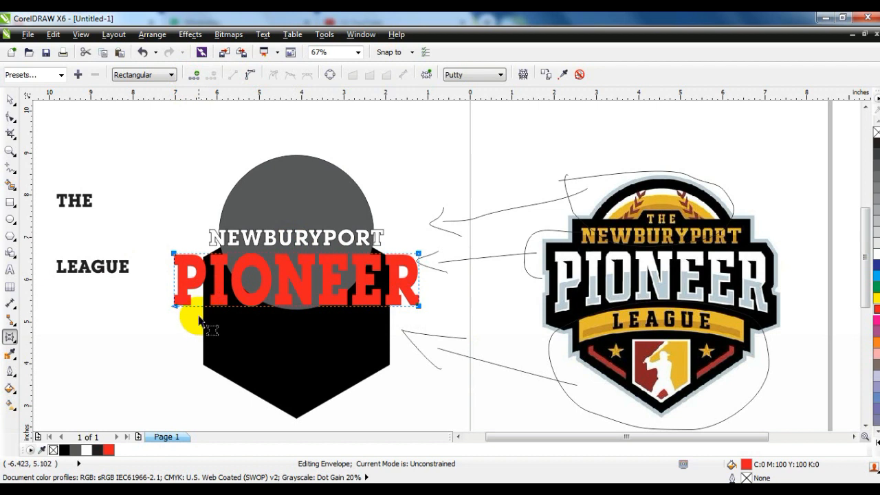
mouse_move(418, 306)
mouse_down()
mouse_move(418, 321)
mouse_move(410, 311)
mouse_move(418, 313)
mouse_up()
key(ctrl)
Step: Convert the envelope's bottom edge to a curve and bend its middle upward so PIONEER gets an arched base
click(248, 74)
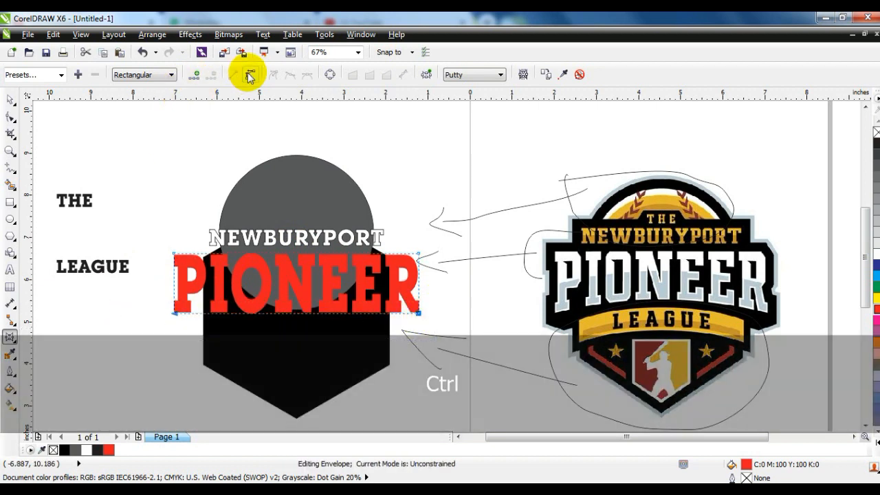
key(ctrl)
drag(296, 314, 295, 295)
click(9, 102)
click(158, 368)
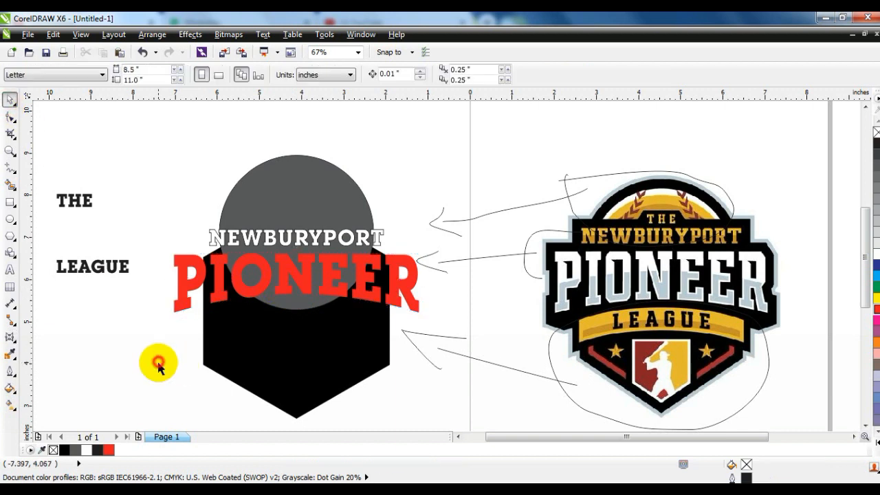
Step: Draw a freehand annotation arrow from the reference logo's LEAGUE banner toward the PIONEER lettering
click(9, 165)
mouse_move(583, 324)
mouse_down()
mouse_move(536, 299)
mouse_move(442, 298)
mouse_move(447, 309)
mouse_up()
click(10, 101)
click(224, 206)
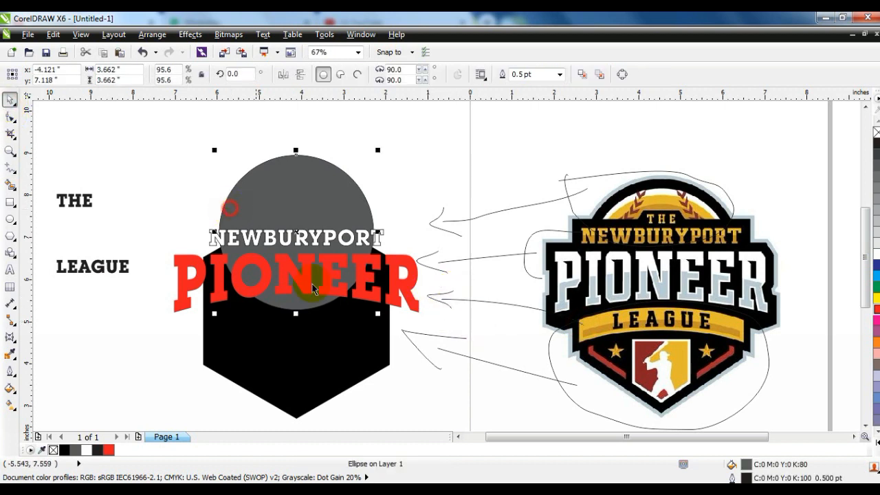
Step: Draw a rectangle about 5.05 by 0.7 inches across the hexagon below PIONEER and fill it red
click(10, 204)
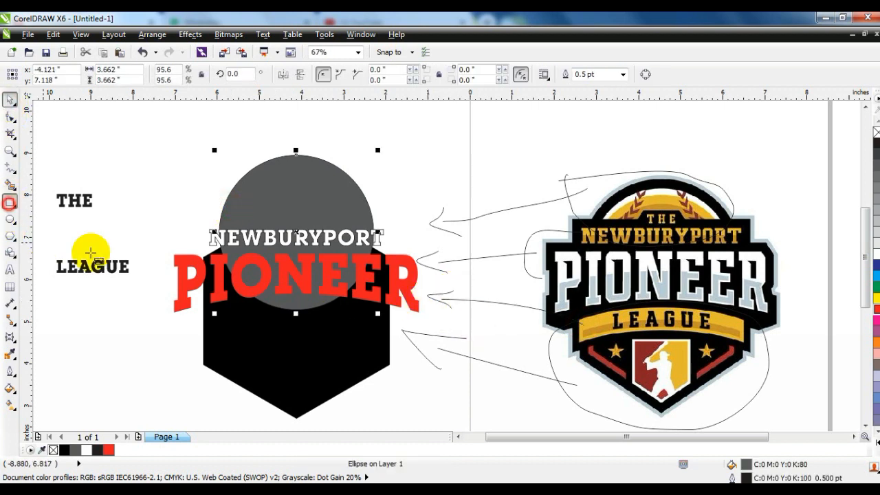
drag(193, 316, 406, 345)
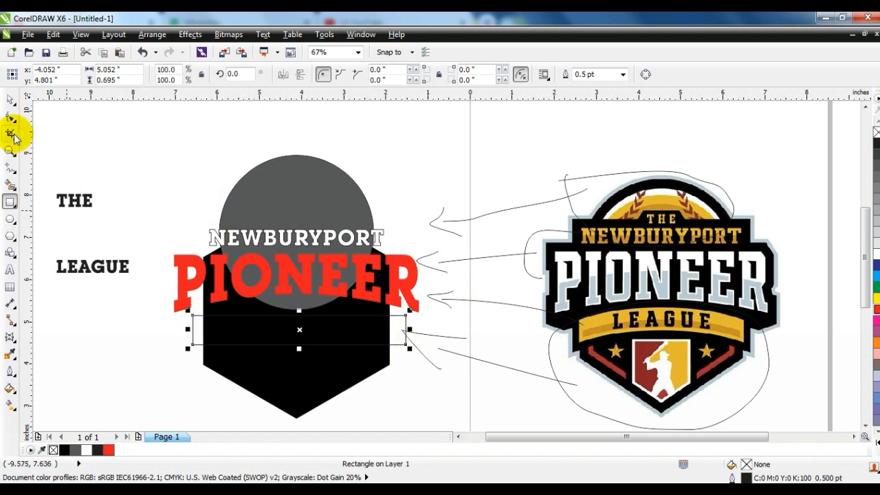
click(876, 308)
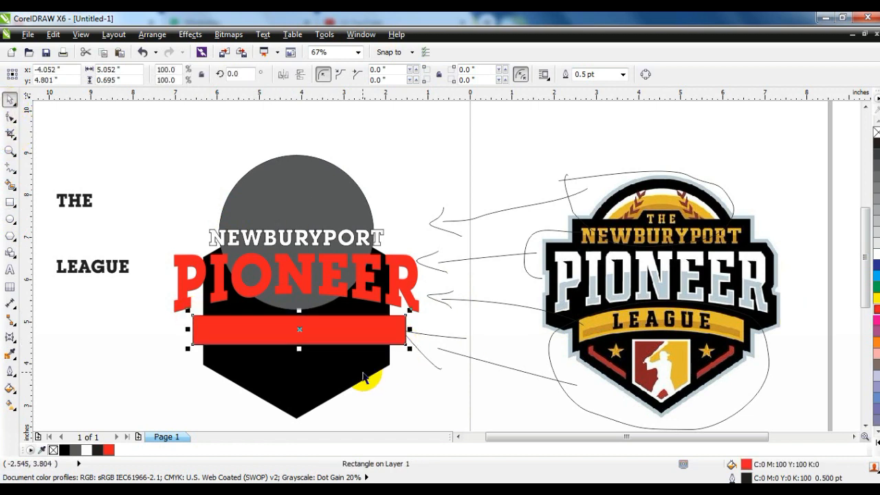
Step: Align the red rectangle to the black hexagon's vertical centre line
shift+click(360, 367)
key(c)
click(98, 368)
Step: Convert the red rectangle to curves and turn its straight sides into curved segments
click(278, 337)
click(11, 117)
click(154, 37)
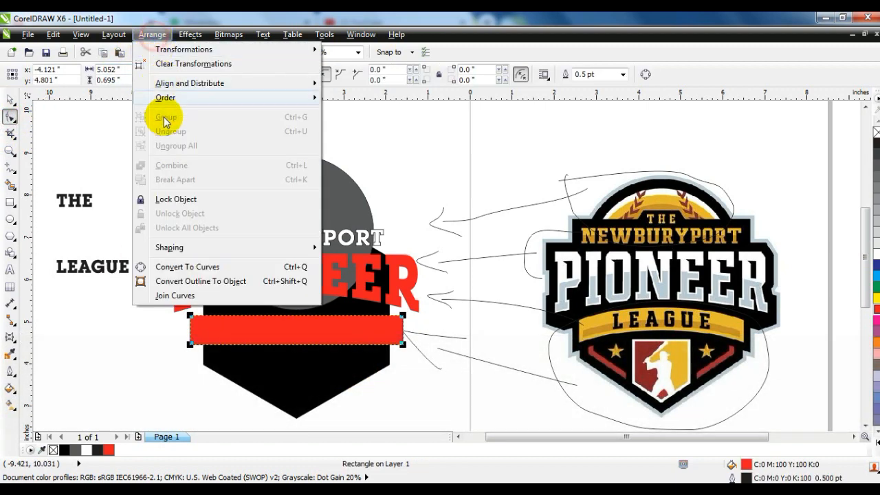
click(167, 268)
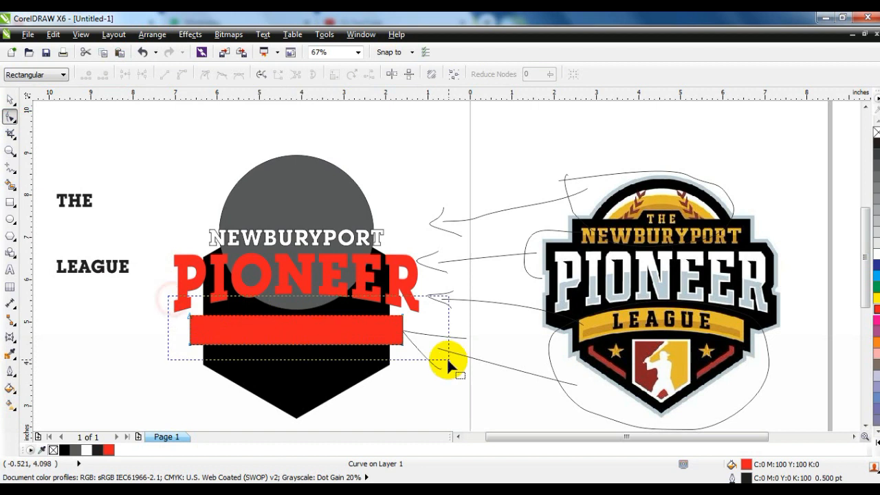
drag(446, 363, 447, 363)
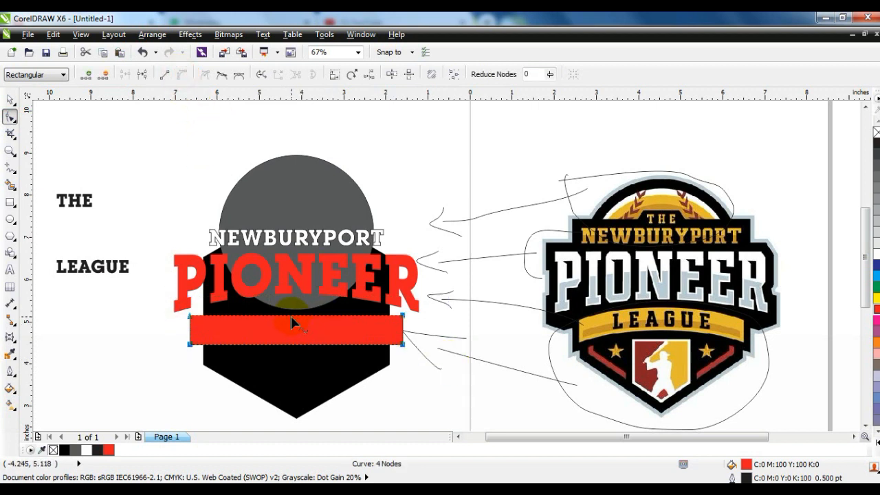
Step: Bend the red rectangle's top and bottom edges upward into an arched banner about 1.02 inches tall
drag(290, 316, 298, 315)
drag(291, 345, 295, 336)
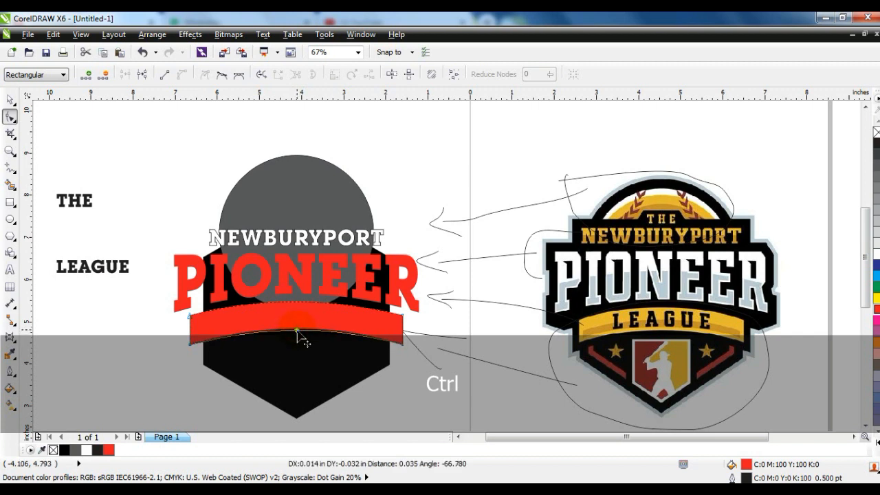
drag(297, 330, 299, 331)
click(12, 101)
click(142, 350)
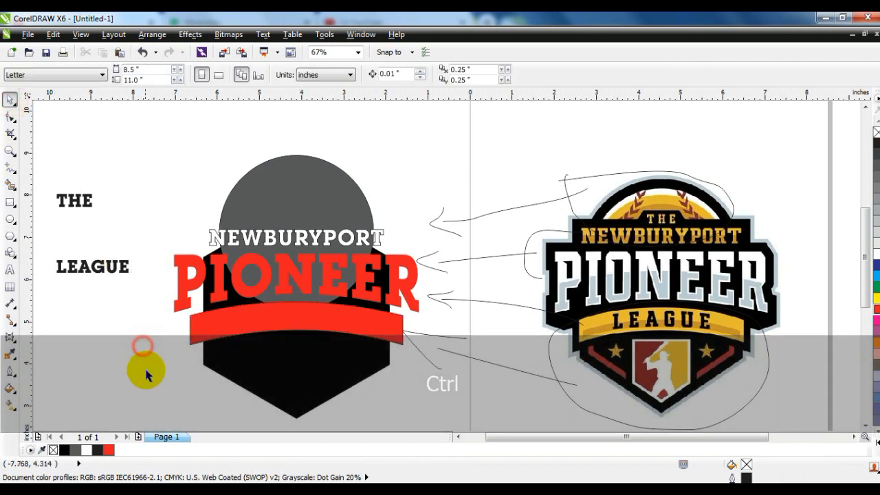
Step: Align the red banner, PIONEER and NEWBURYPORT on a common vertical centre line
click(321, 331)
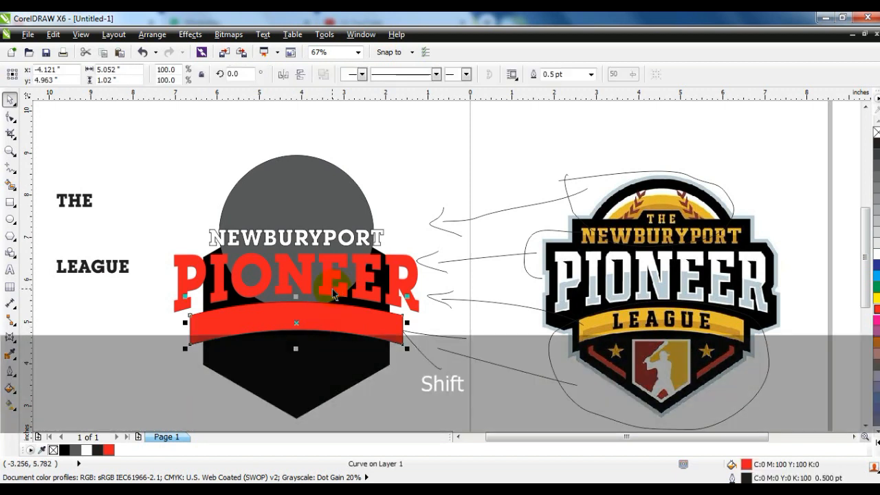
shift+click(349, 241)
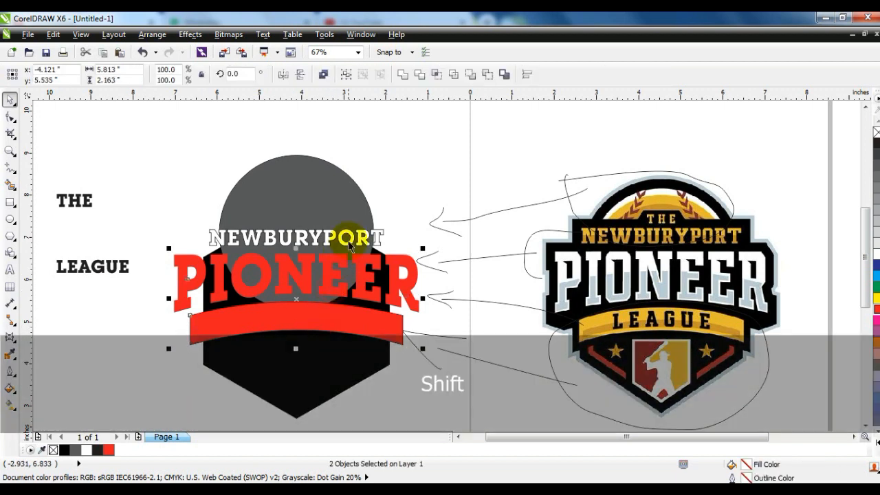
click(181, 229)
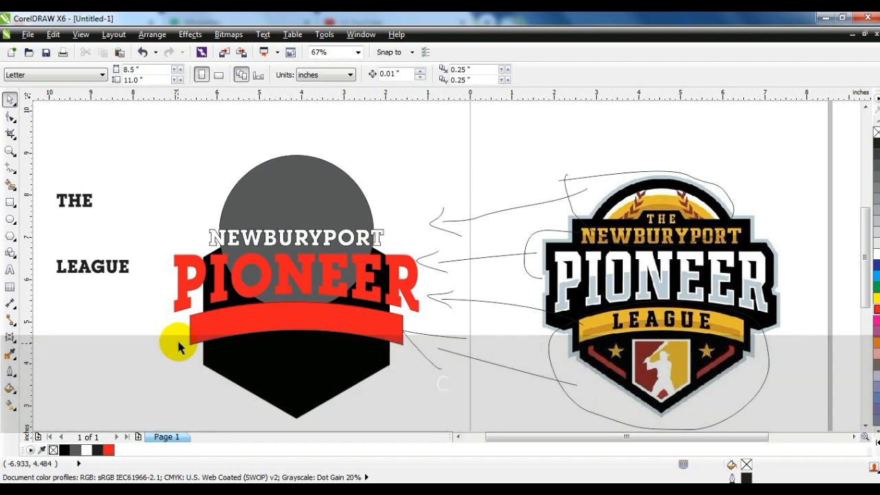
Step: Draw a rectangle around NEWBURYPORT and resize it to about 4.71 by 0.53 inches
click(11, 200)
drag(204, 228, 388, 252)
click(10, 100)
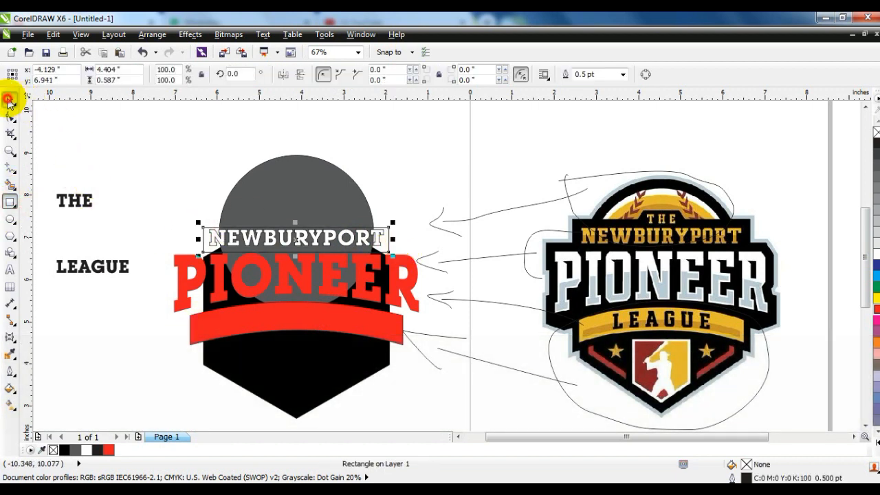
drag(294, 251, 294, 252)
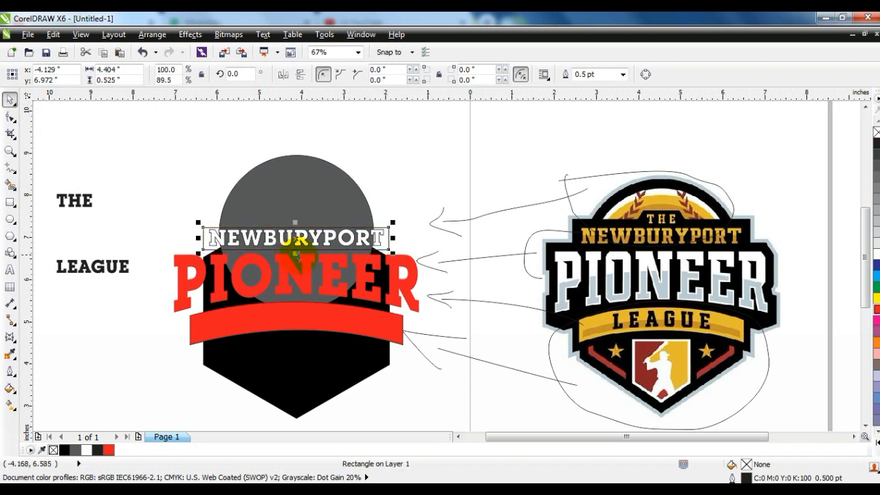
drag(393, 243, 399, 239)
Step: Fill the new rectangle with black and move it behind the NEWBURYPORT text
click(68, 450)
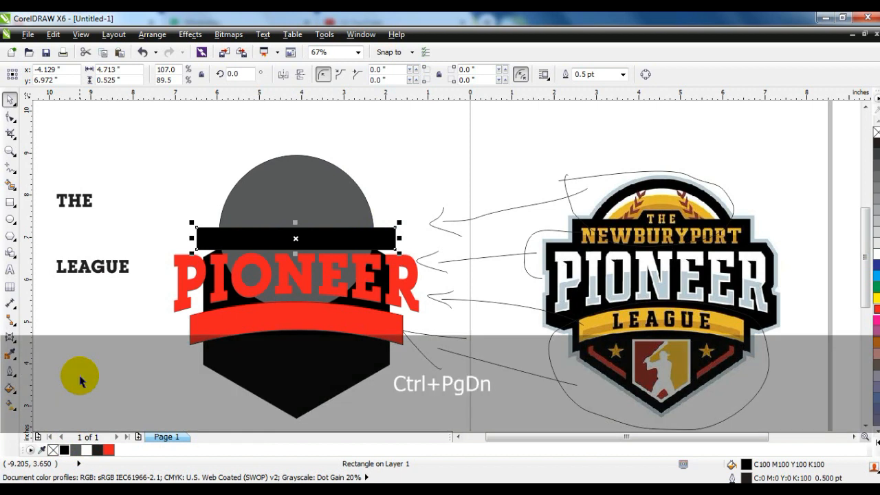
key(ctrl+Page_Down)
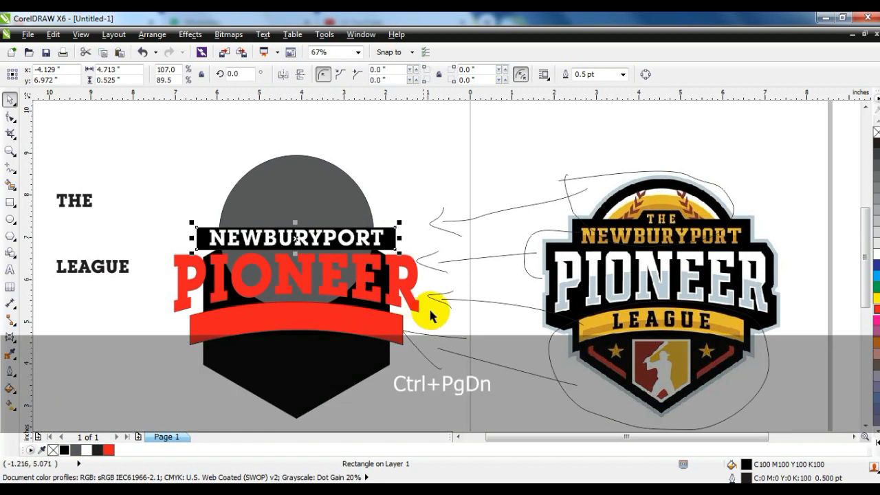
Step: Centre NEWBURYPORT horizontally and vertically on the black rectangle and enlarge the text slightly
click(389, 241)
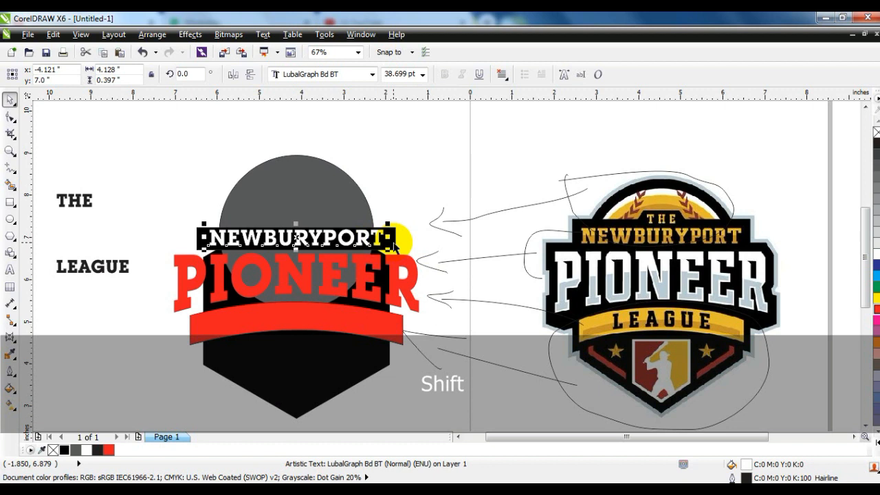
shift+click(390, 242)
key(c)
key(Escape)
click(380, 241)
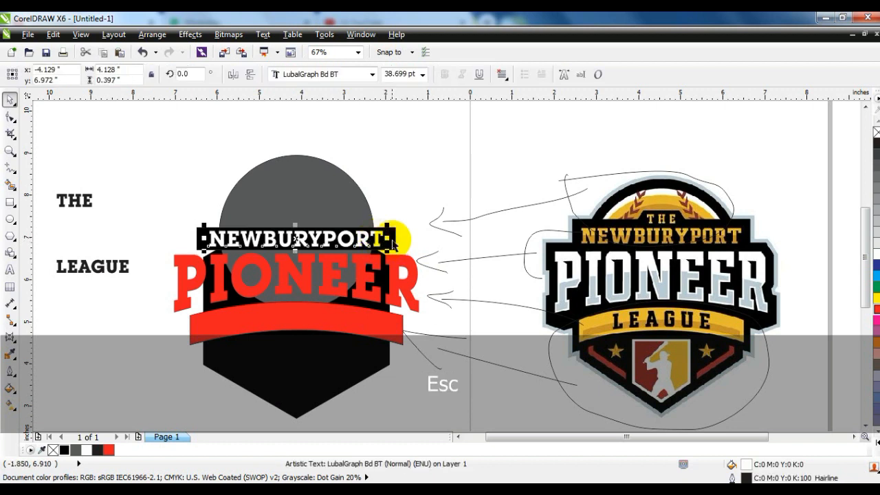
Step: Stretch the black rectangle upward to about 0.68 inches tall and centre NEWBURYPORT in it again
click(295, 222)
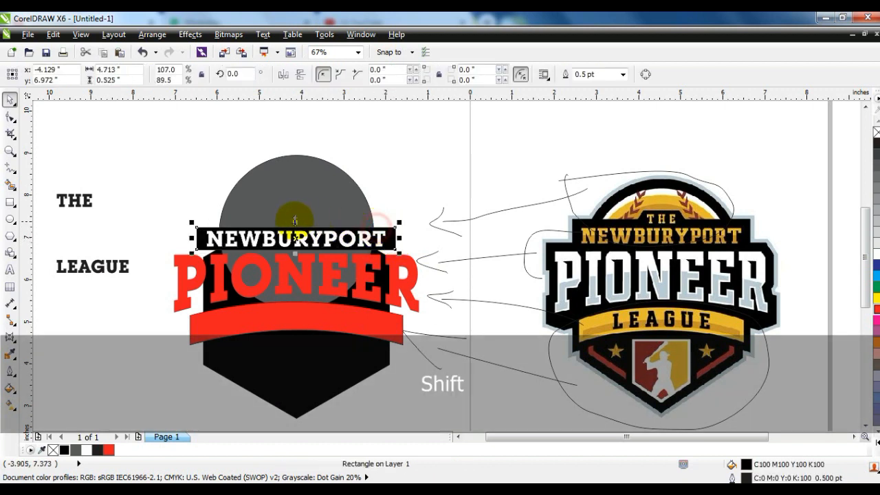
drag(295, 222, 296, 215)
click(303, 239)
shift+click(304, 217)
key(c)
key(e)
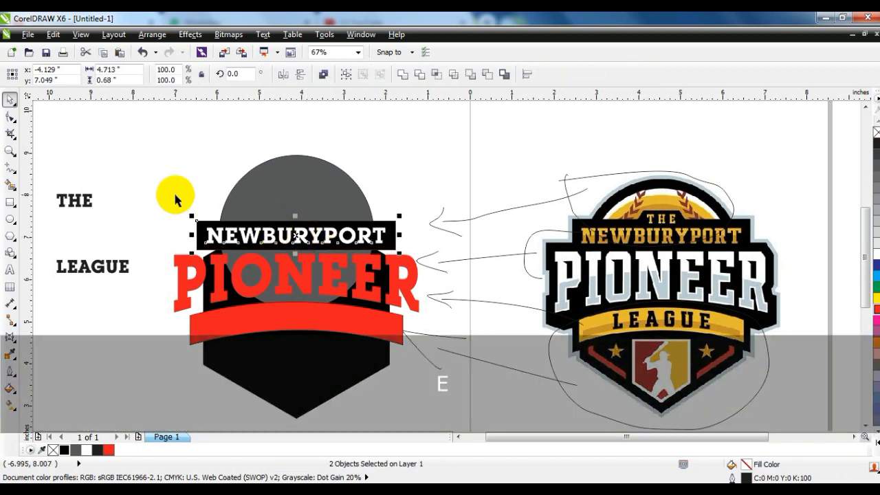
click(174, 194)
Step: Give the PIONEER lettering a 10 pt outline with sharp mitred corners, placed behind the fill
click(300, 277)
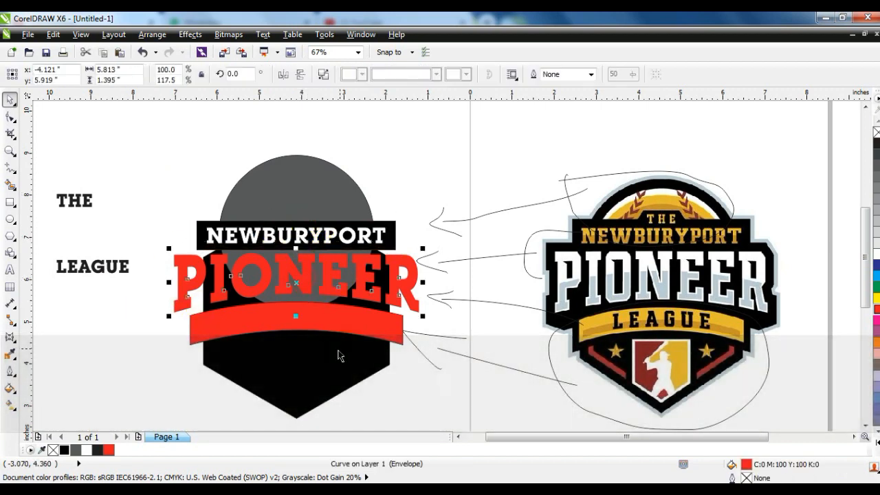
click(10, 371)
click(64, 174)
drag(448, 123, 559, 124)
click(486, 177)
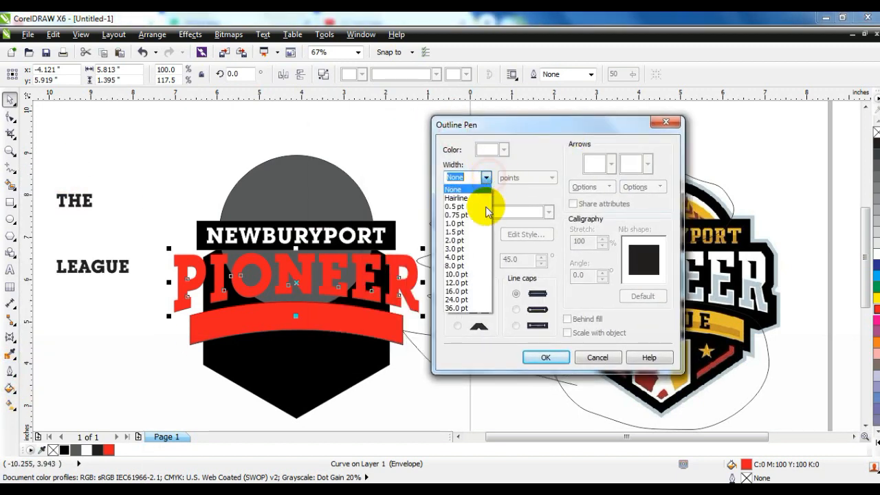
click(462, 275)
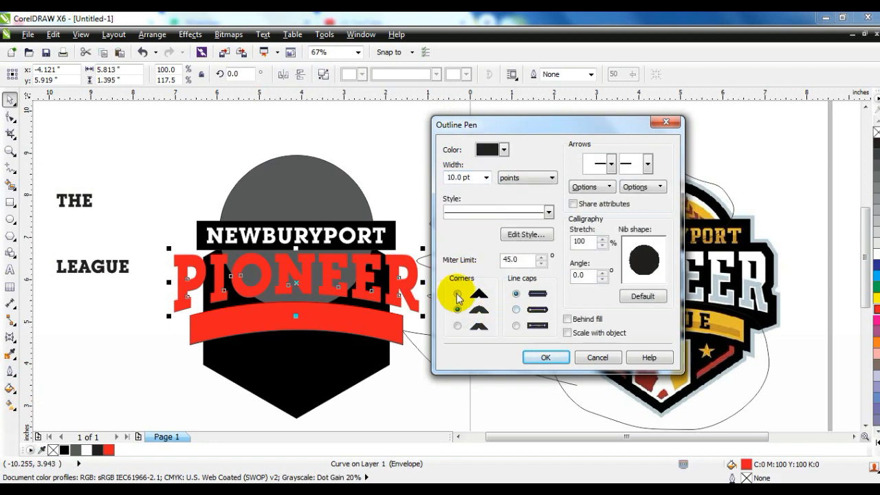
click(456, 293)
click(574, 320)
click(549, 358)
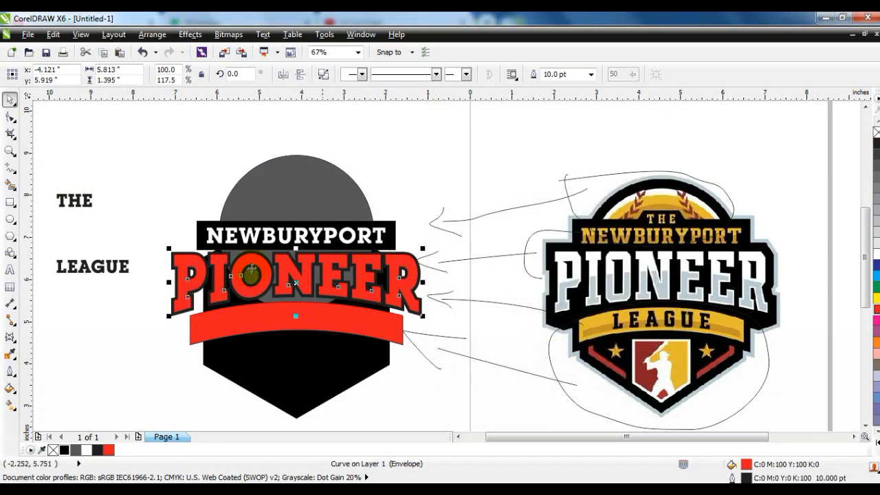
Step: Thicken the PIONEER outline to 24 pt and colour it solid black (C100 M100 Y100 K100)
click(11, 371)
click(63, 173)
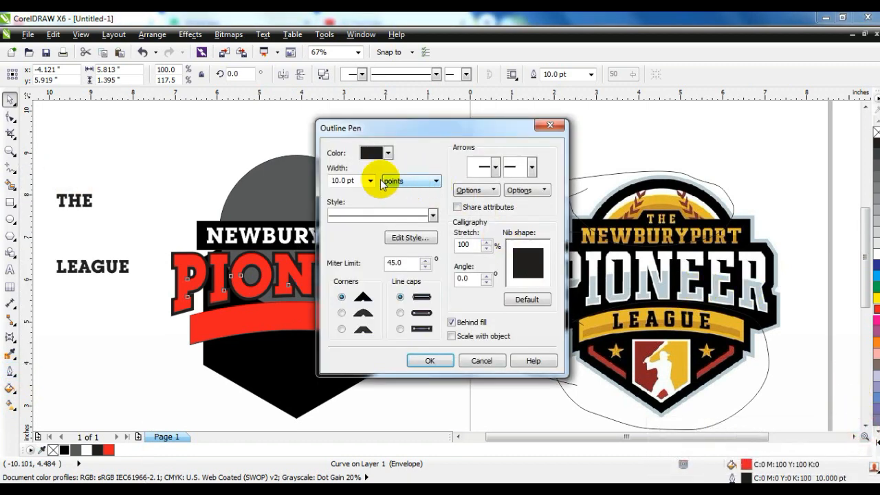
click(369, 181)
click(341, 303)
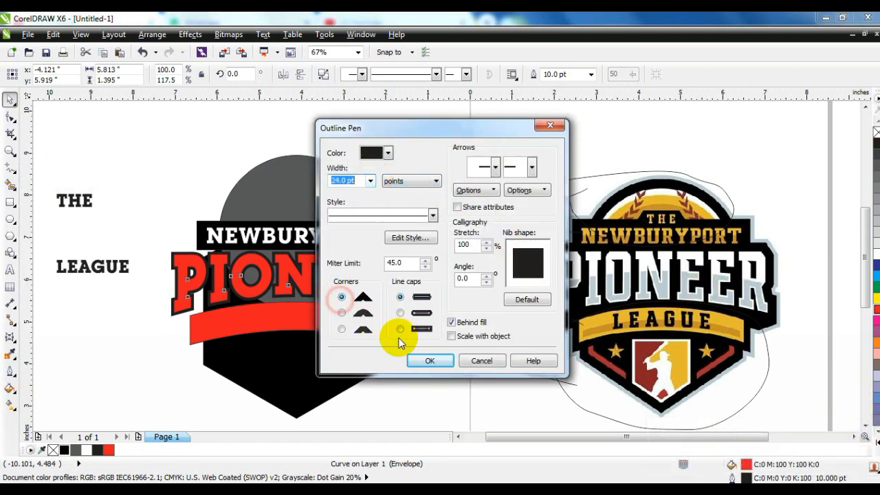
click(422, 360)
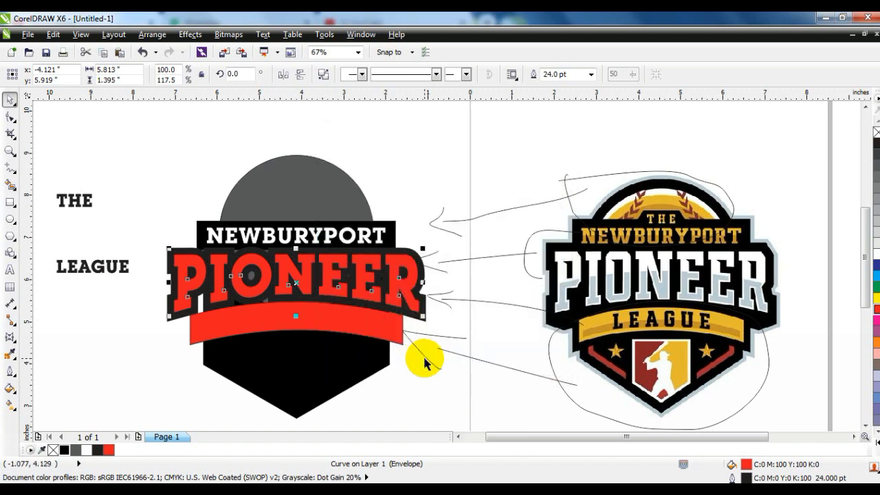
right_click(63, 450)
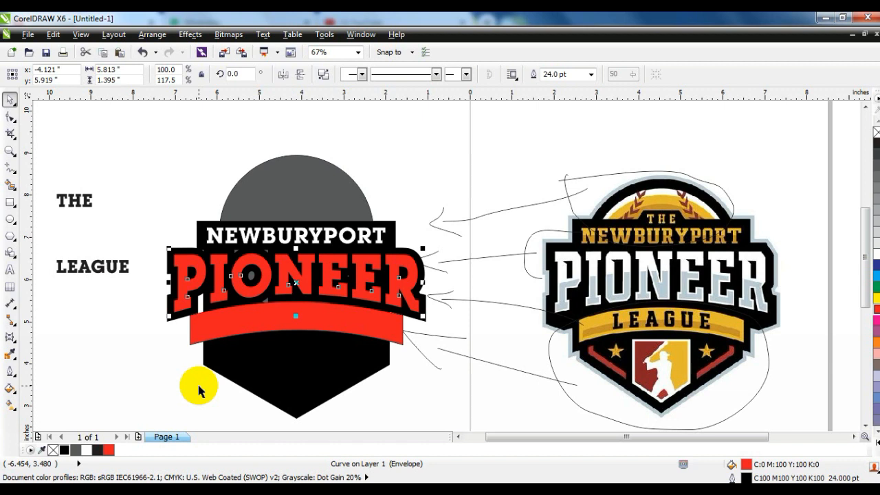
Step: Extrude the PIONEER lettering straight down, with the vanishing point at 0.0, -1.342 inches
click(10, 337)
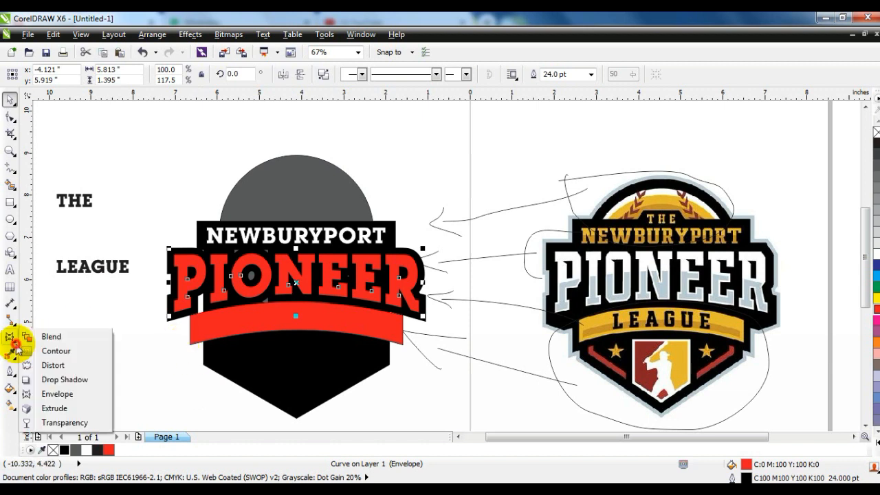
click(48, 408)
drag(302, 266, 295, 326)
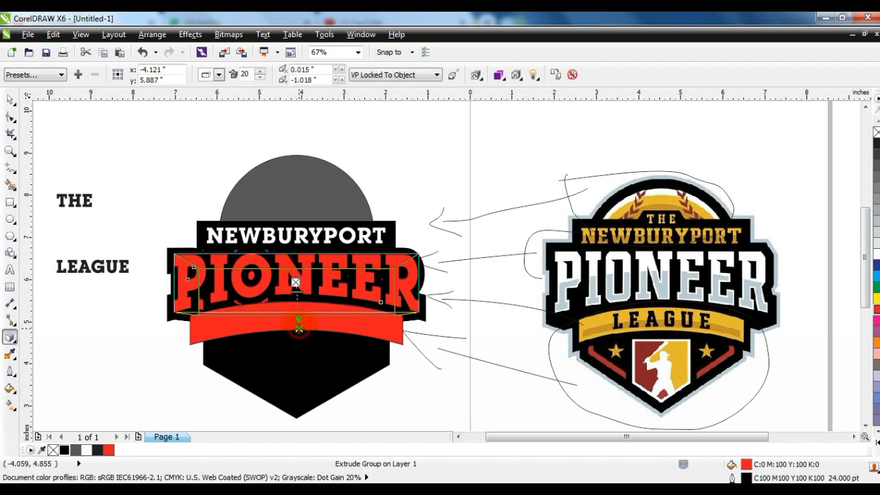
drag(296, 339, 297, 339)
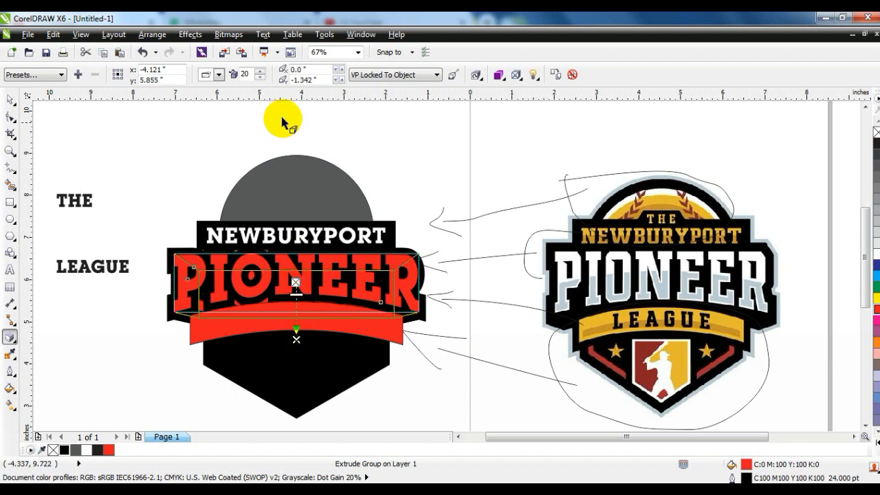
Step: Try a different extrusion type with a shorter depth on PIONEER and undo the change
click(218, 75)
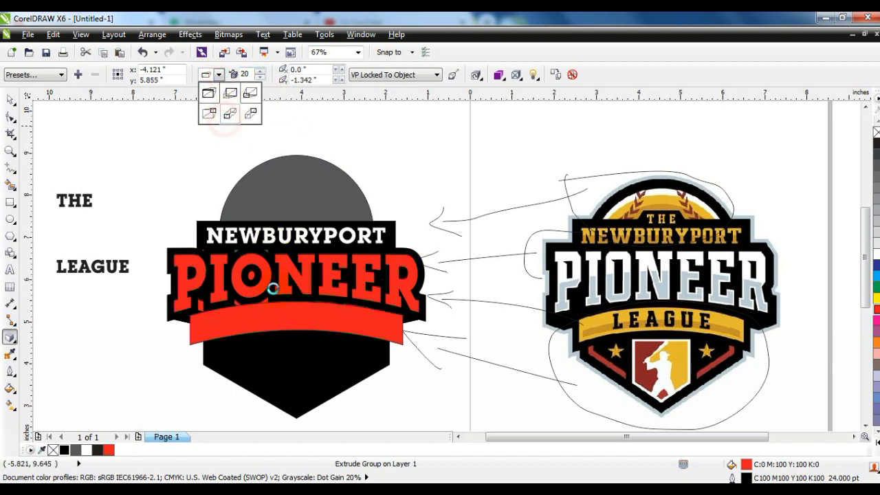
click(229, 113)
drag(296, 339, 293, 302)
key(ctrl+z)
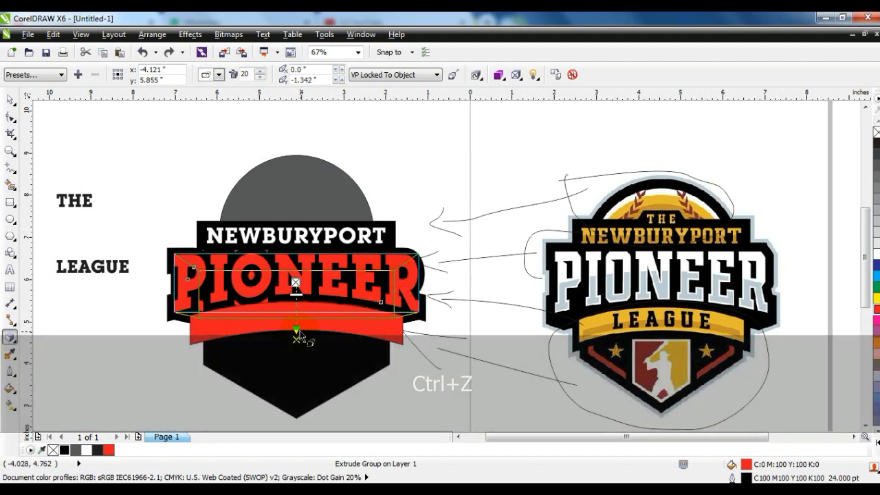
Step: Break the PIONEER extrude group apart into separate lettering and extrusion objects
click(152, 34)
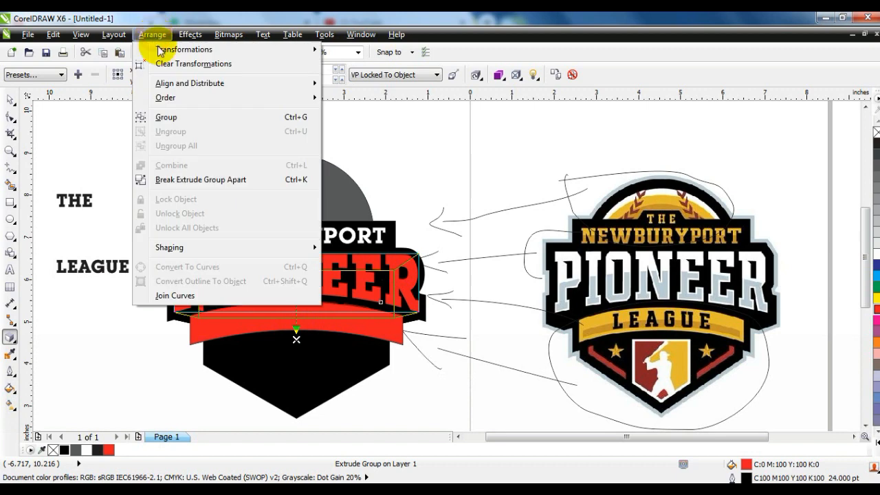
click(179, 179)
click(99, 134)
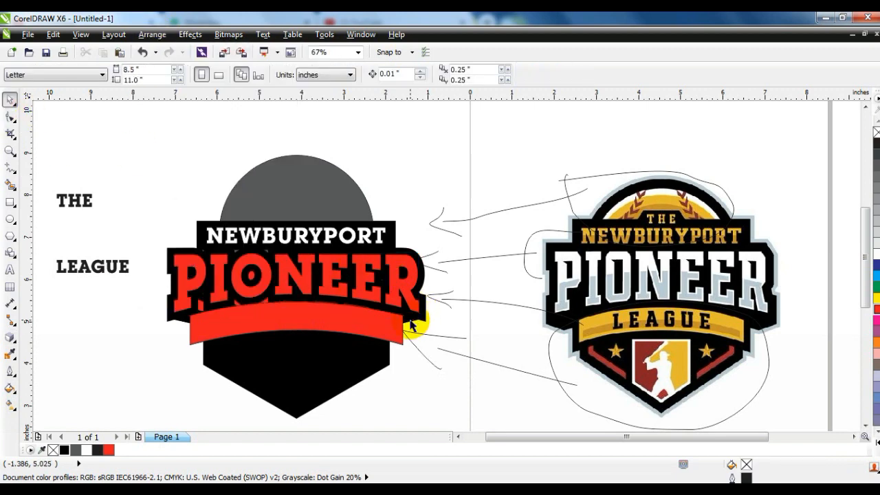
Step: Try moving the PIONEER lettering away from its separated extrusion and undo the moves
click(410, 326)
key(ctrl+z)
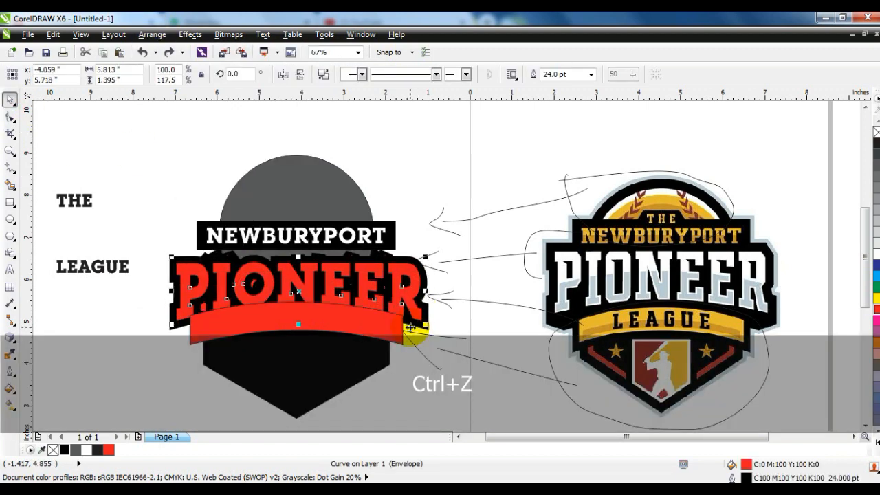
drag(180, 270, 176, 252)
key(ctrl+z)
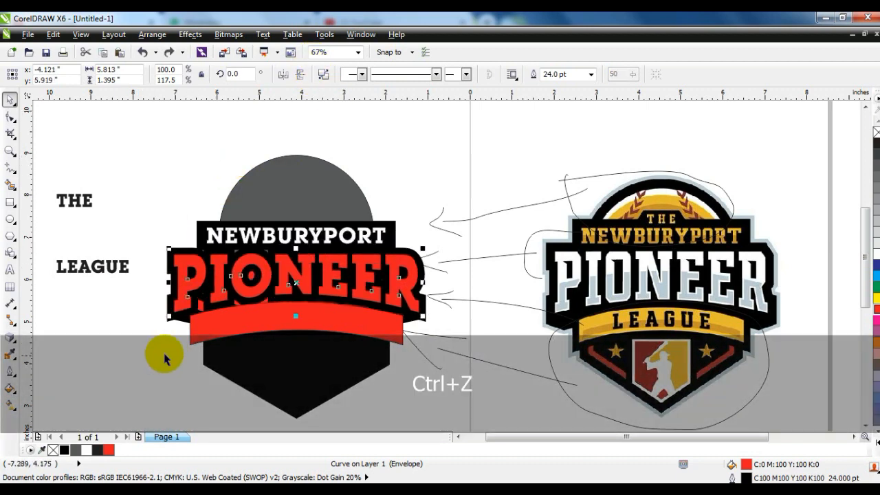
Step: Fill the separated extrusion group behind PIONEER with solid black (C100 M100 Y100 K100)
click(165, 355)
drag(181, 323, 180, 337)
key(ctrl+z)
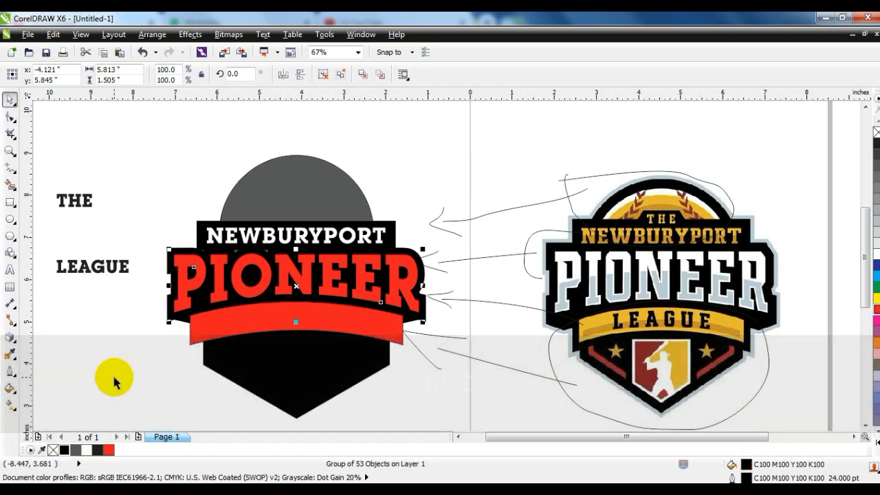
click(114, 376)
Step: Fill the PIONEER lettering with white, keeping its thick black outline
click(363, 298)
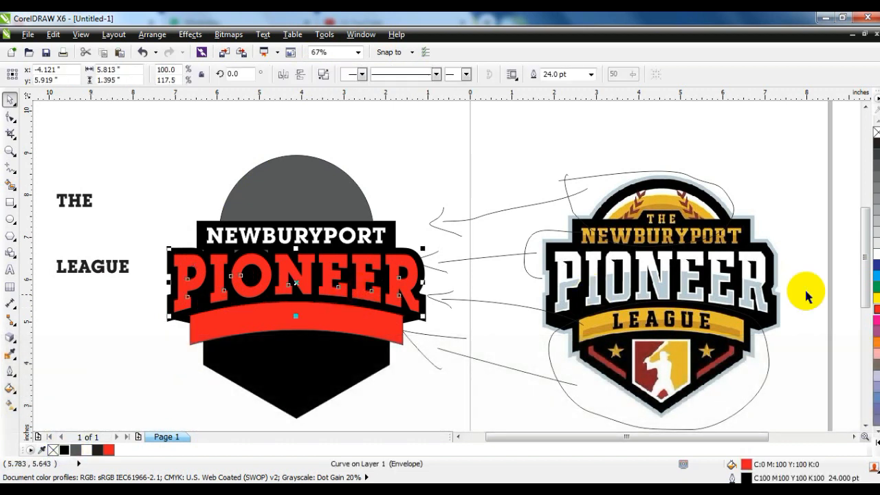
click(876, 254)
click(127, 374)
Step: Fill the arched banner below PIONEER with golden yellow
click(303, 310)
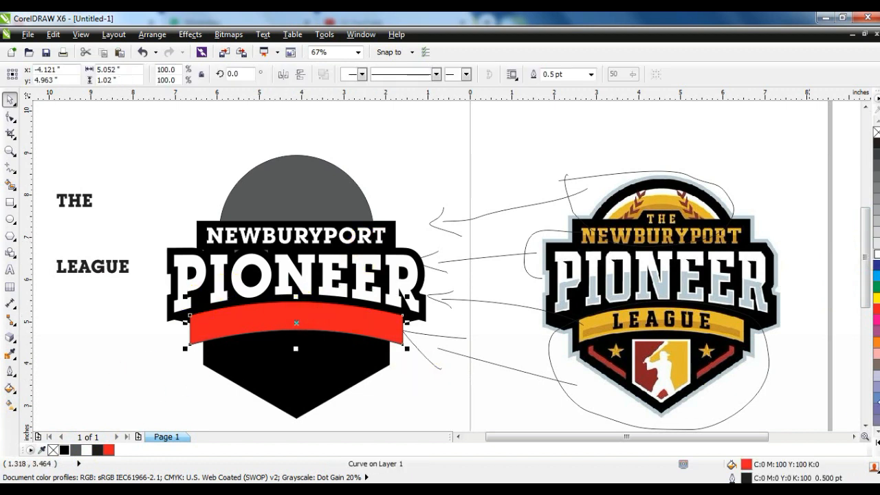
click(875, 437)
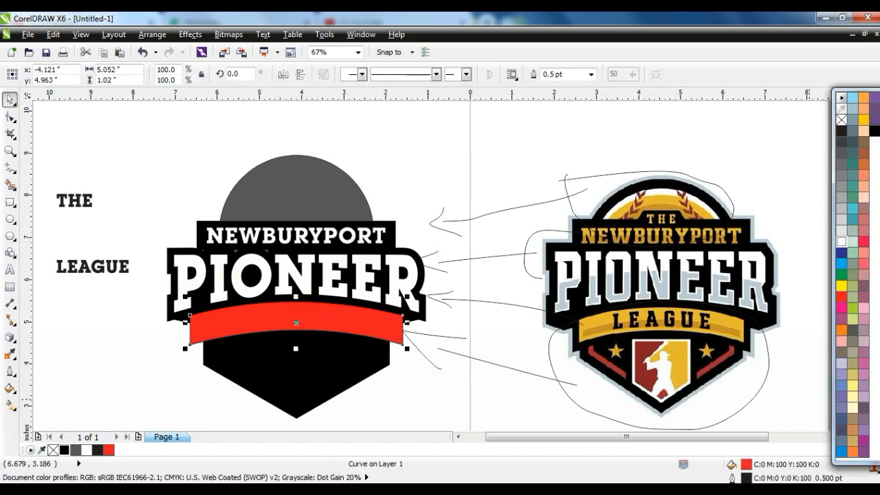
click(863, 121)
click(165, 374)
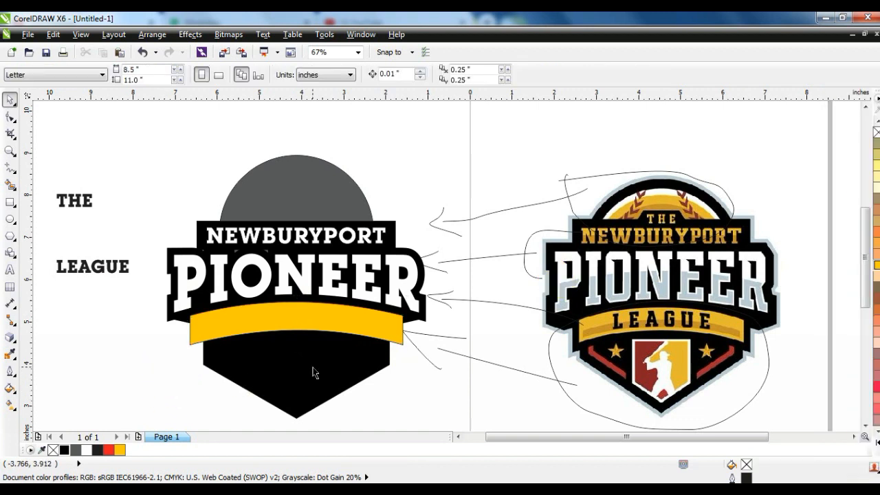
Step: Scale the black hexagon down around its centre to about 4.23 by 4.89 inches
click(312, 372)
drag(394, 423, 390, 420)
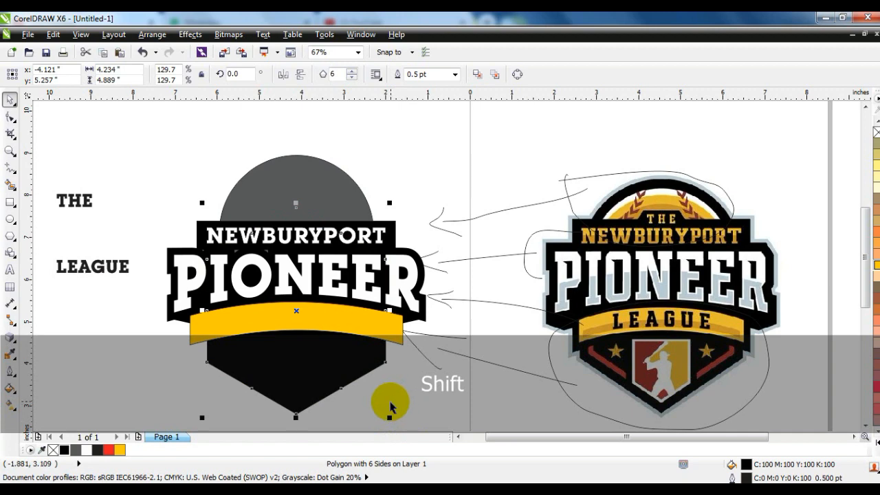
click(390, 407)
Step: Lower the grey circle slightly and centre it horizontally on the black rectangle behind NEWBURYPORT
click(282, 183)
drag(295, 234, 296, 248)
shift+click(394, 220)
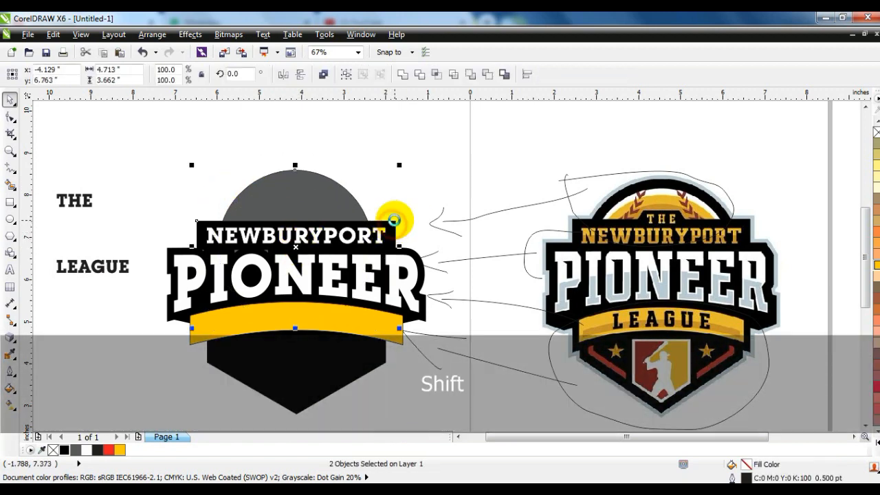
key(c)
Step: Create three smaller concentric copies of the grey circle, about 3.26, 2.89 and 2.4 inches in diameter
click(393, 190)
click(316, 193)
drag(378, 166, 354, 189)
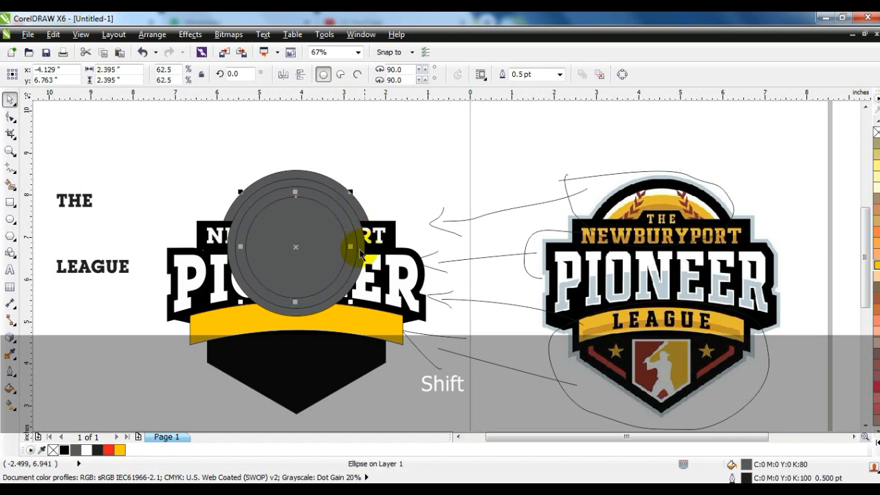
Step: Fill the innermost circle with a uniform dark golden brown, C45 M53 Y98 K31
click(9, 387)
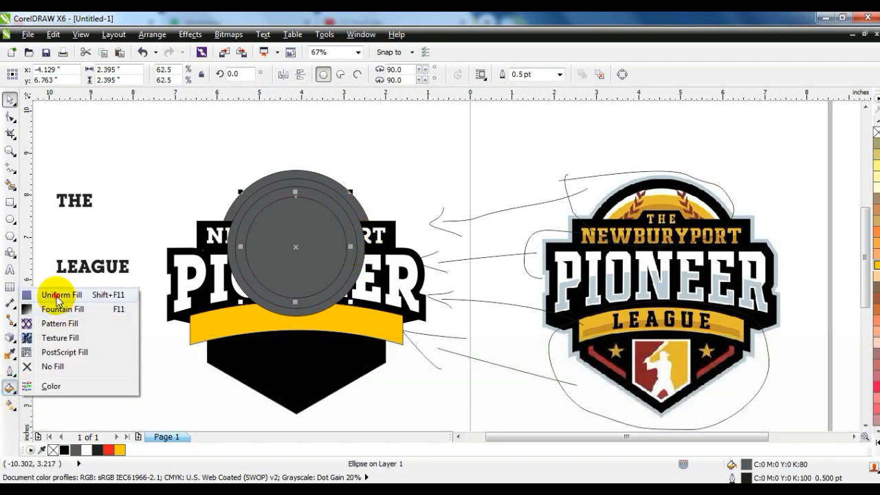
click(58, 300)
click(664, 143)
drag(717, 124, 804, 233)
drag(792, 344, 800, 432)
click(706, 381)
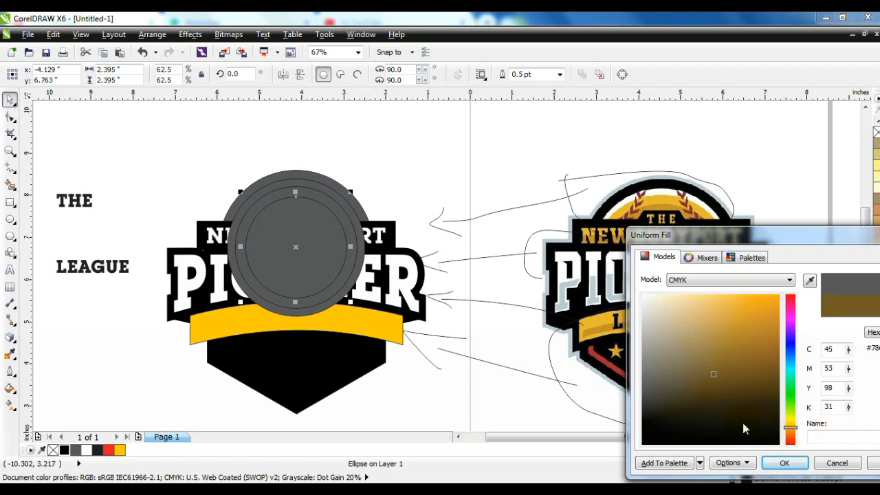
click(779, 464)
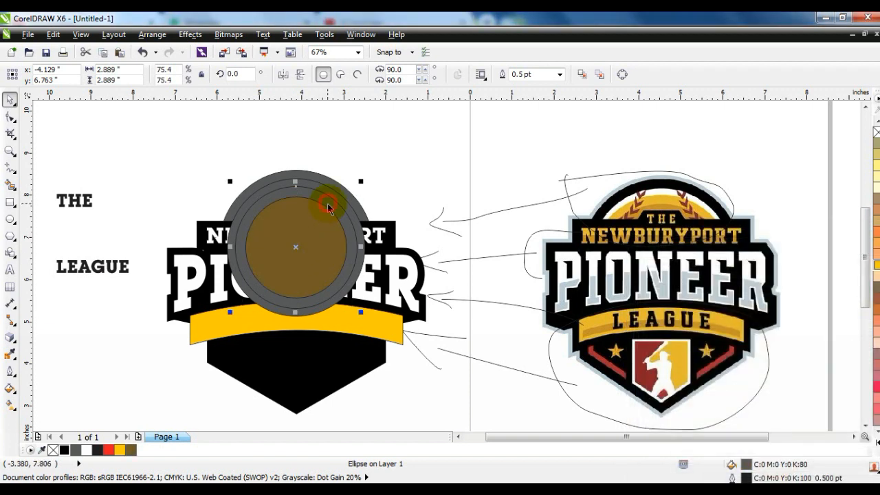
Step: Fill the remaining circles from the inside out with golden yellow, white and black
click(120, 449)
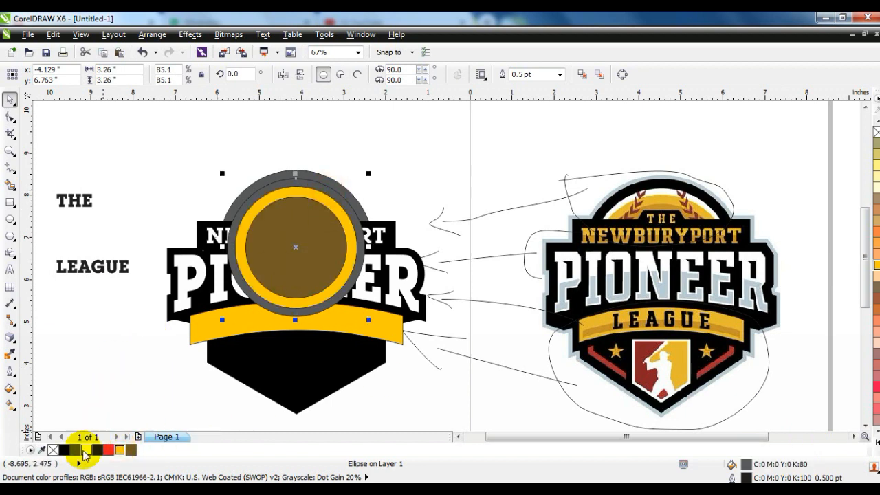
click(64, 450)
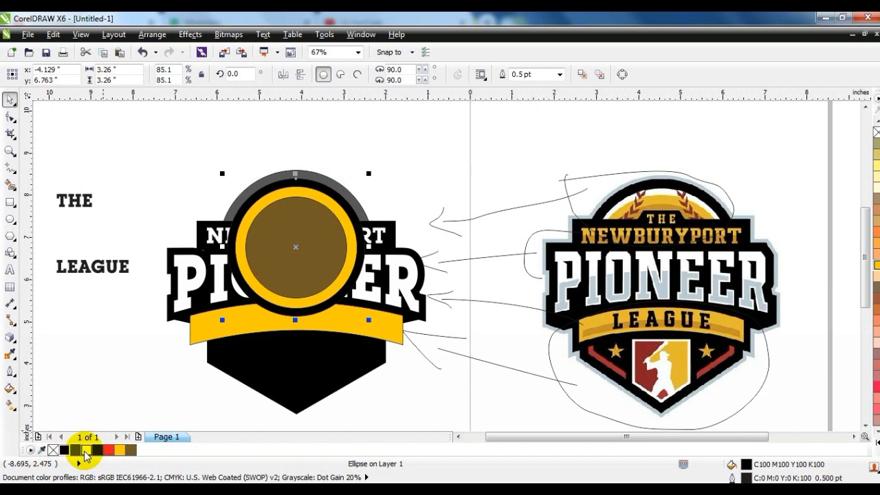
right_click(86, 450)
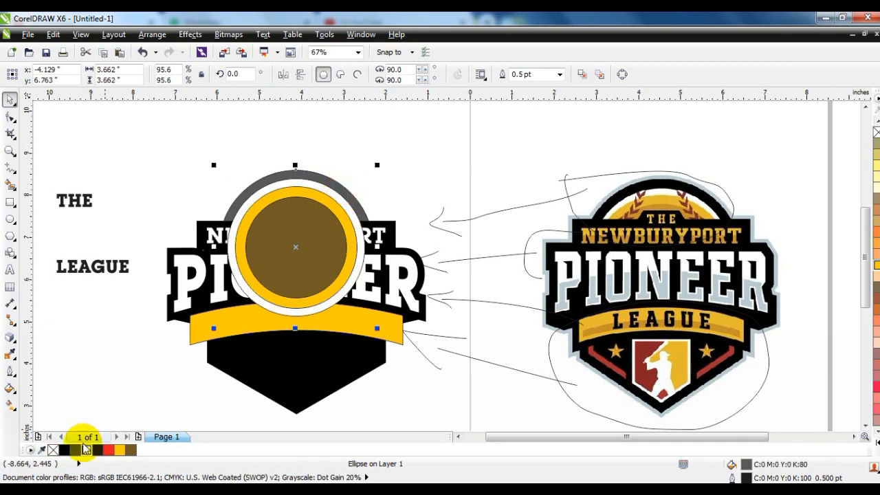
click(64, 449)
Step: Send all four concentric circles to the back and remove their outlines
shift+click(313, 207)
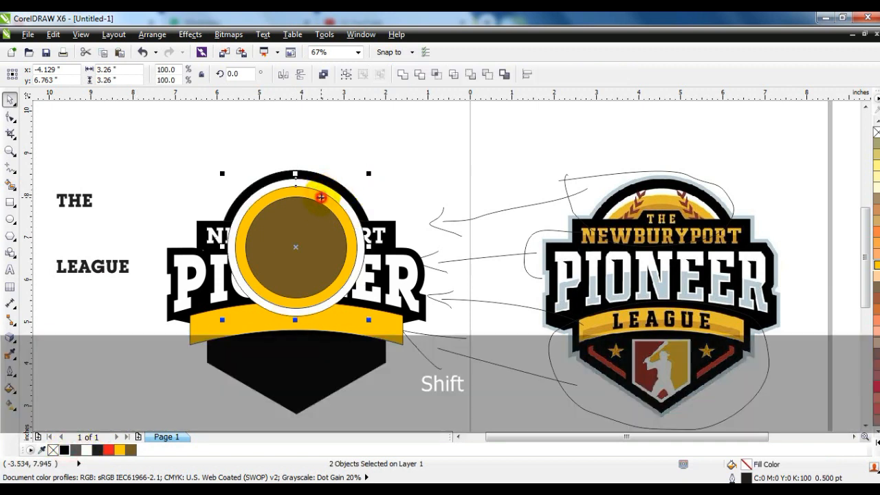
key(shift+Page_Down)
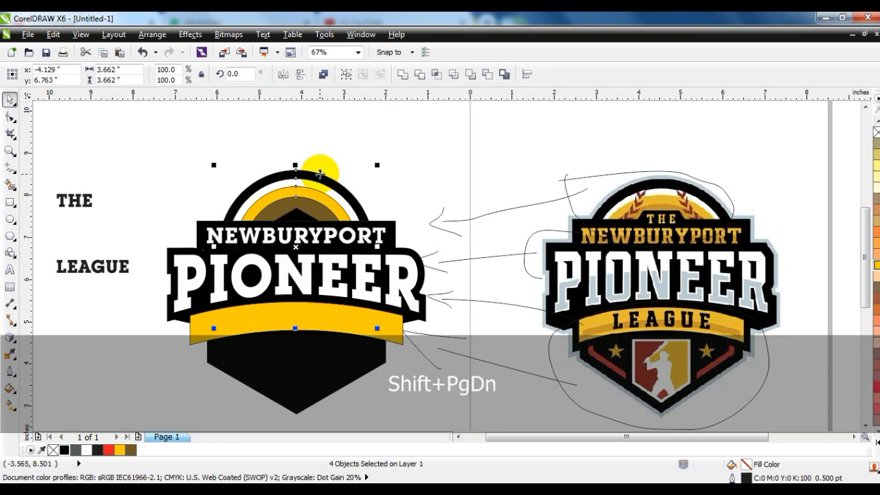
right_click(875, 132)
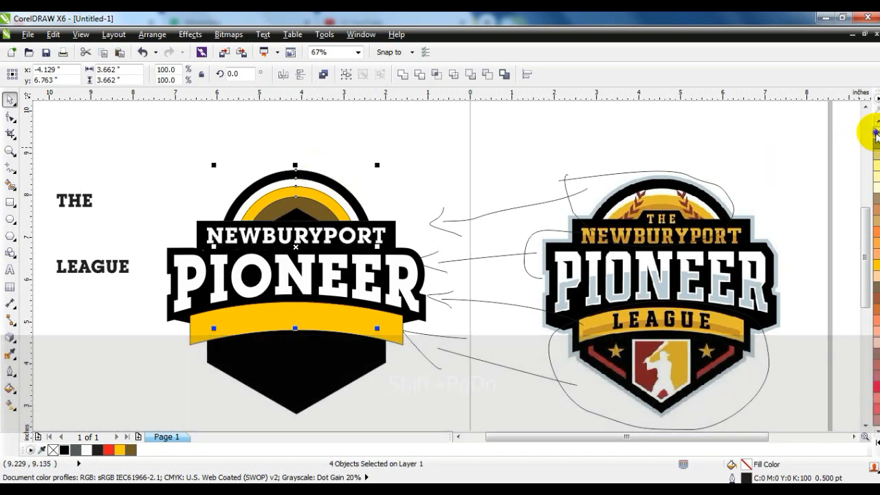
click(369, 150)
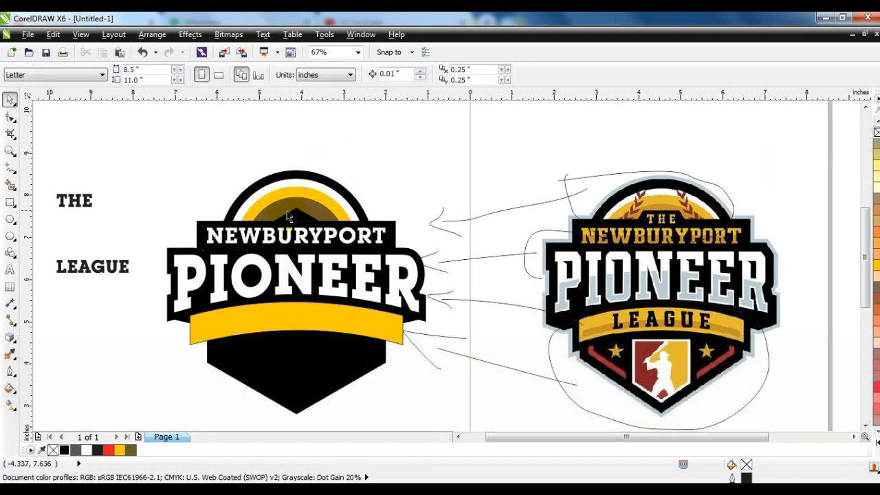
Step: Draw a rectangle about 0.97 by 0.33 inches above NEWBURYPORT, convert it to curves and slant its outer side inward
click(9, 151)
drag(203, 159, 751, 293)
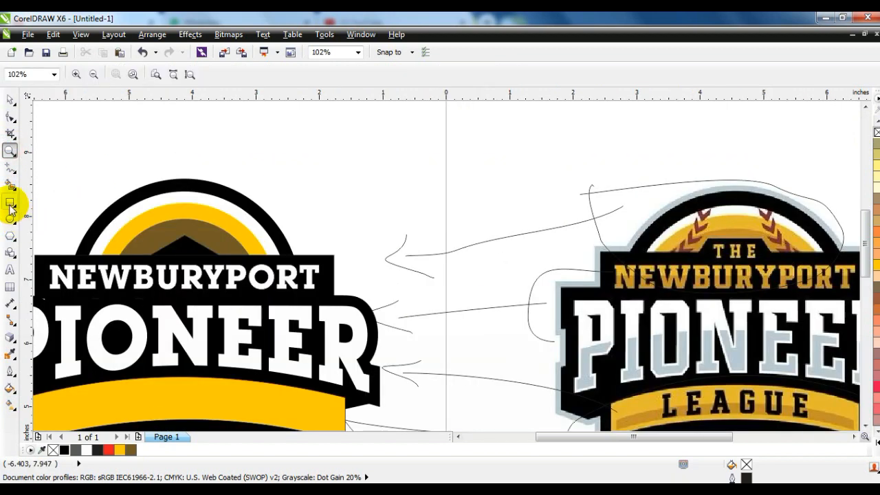
click(10, 202)
drag(182, 236, 129, 251)
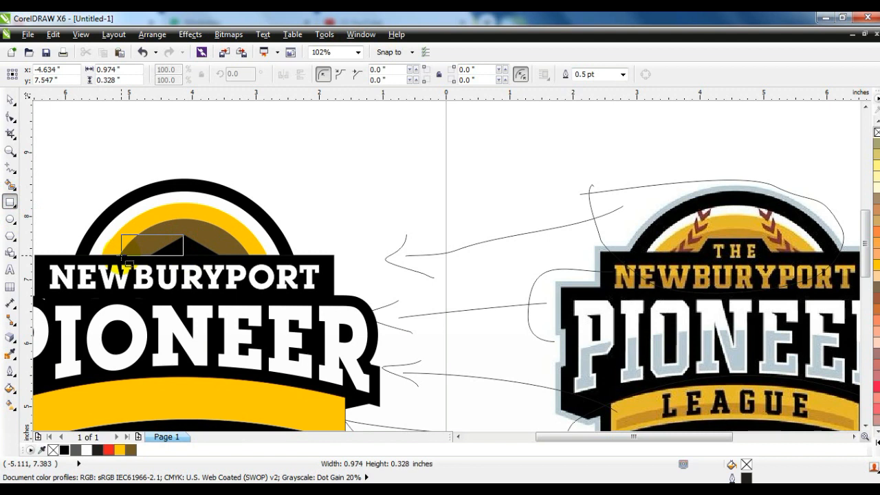
key(ctrl+q)
click(9, 117)
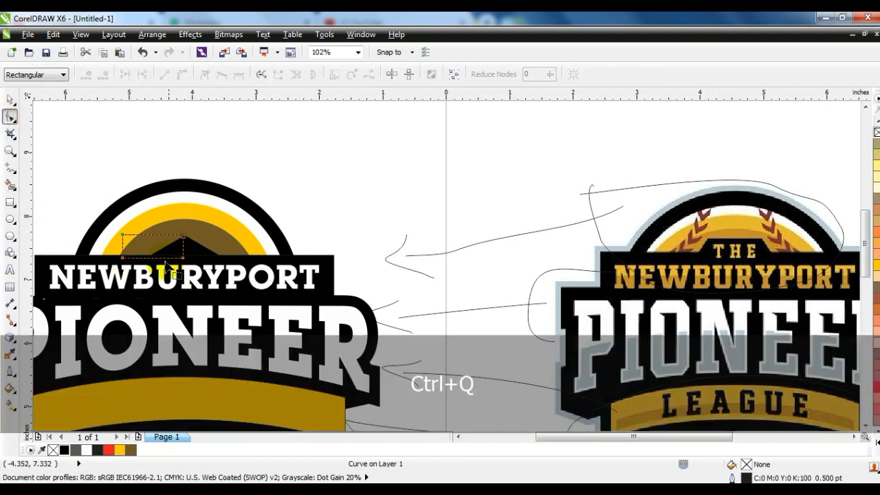
drag(121, 236, 129, 236)
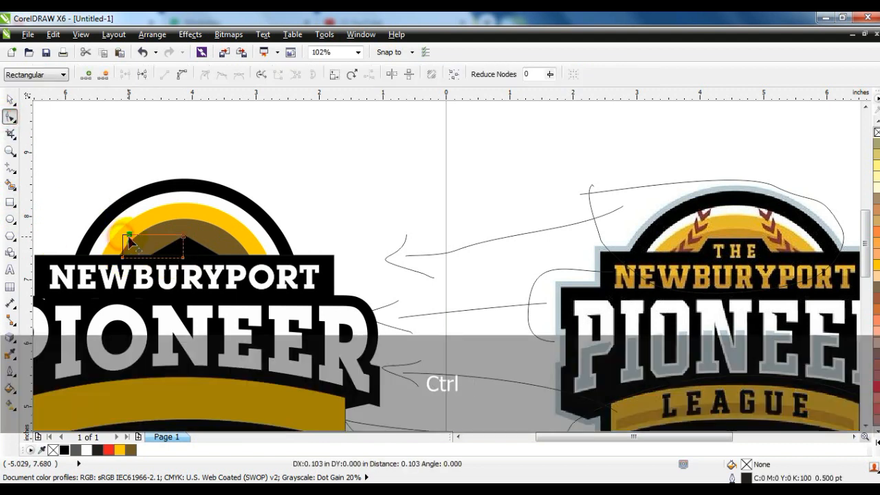
Step: Fill the slanted half-shape with black and add a mirrored copy on the other side of the badge's centre
click(10, 99)
click(64, 450)
drag(118, 246, 238, 245)
right_click(200, 257)
Step: Weld the two black halves and the panel behind NEWBURYPORT into one shape
shift+click(158, 247)
click(402, 74)
shift+click(265, 259)
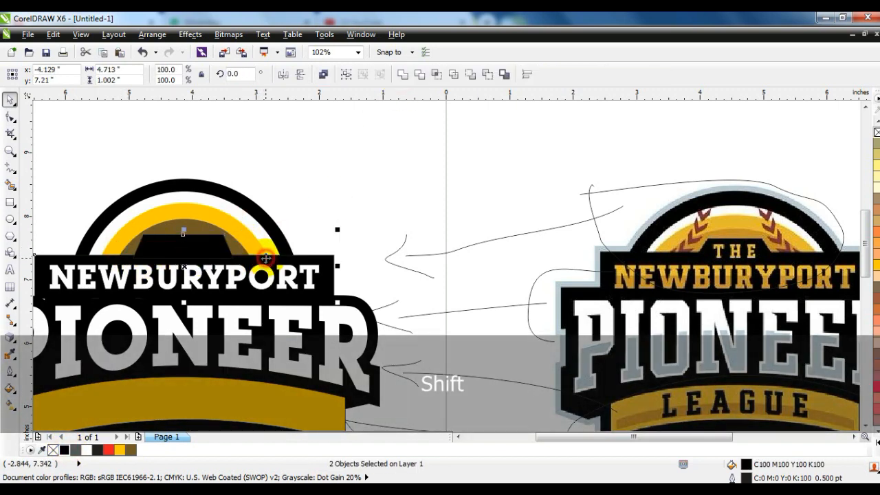
click(330, 201)
click(207, 257)
shift+click(329, 258)
click(406, 75)
key(F3)
key(Escape)
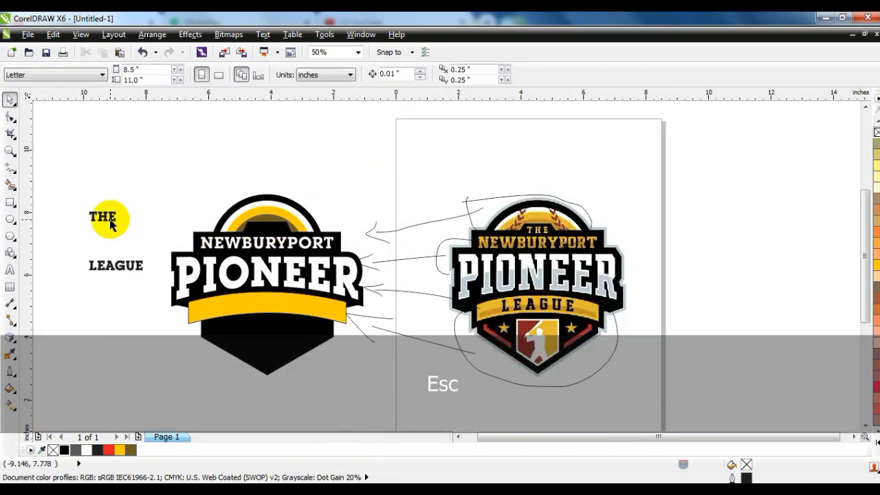
Step: Place THE on the black tab above NEWBURYPORT, colour it white and centre it on the panel
drag(100, 213, 273, 231)
click(97, 449)
click(86, 449)
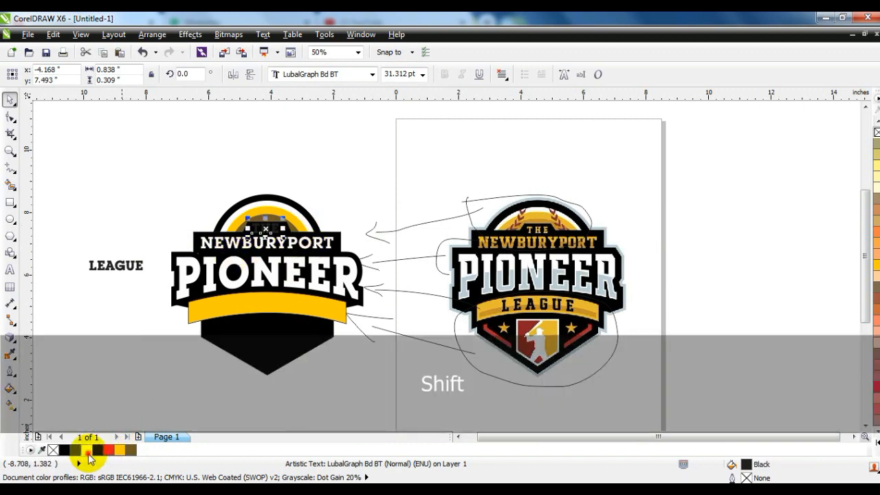
shift+click(288, 232)
key(c)
click(318, 157)
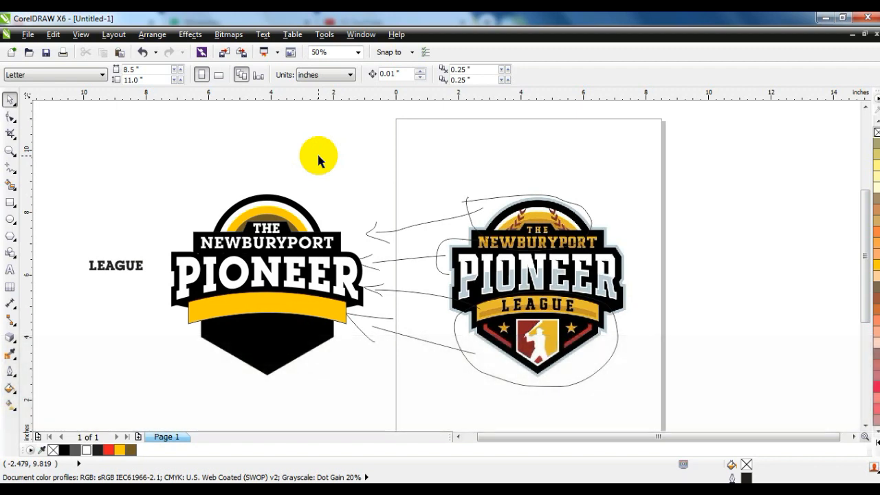
Step: Apply a one-step inside contour with an offset of about 0.262 inches to the yellow banner
drag(55, 159, 719, 416)
key(shift+F2)
key(Escape)
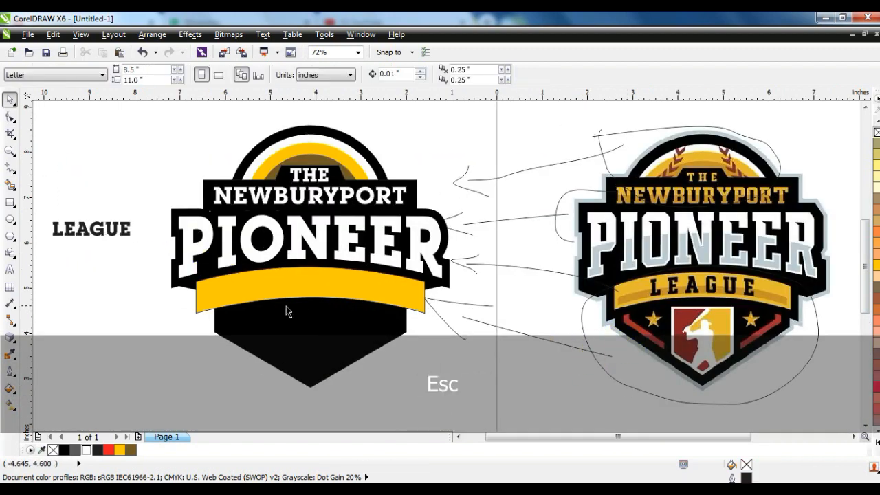
click(329, 297)
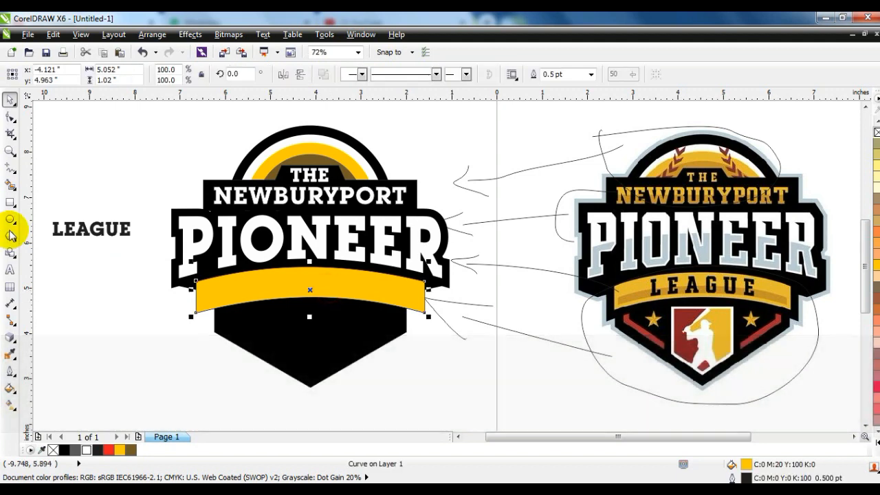
click(10, 151)
drag(165, 238, 490, 355)
click(17, 343)
click(55, 350)
drag(402, 215, 403, 225)
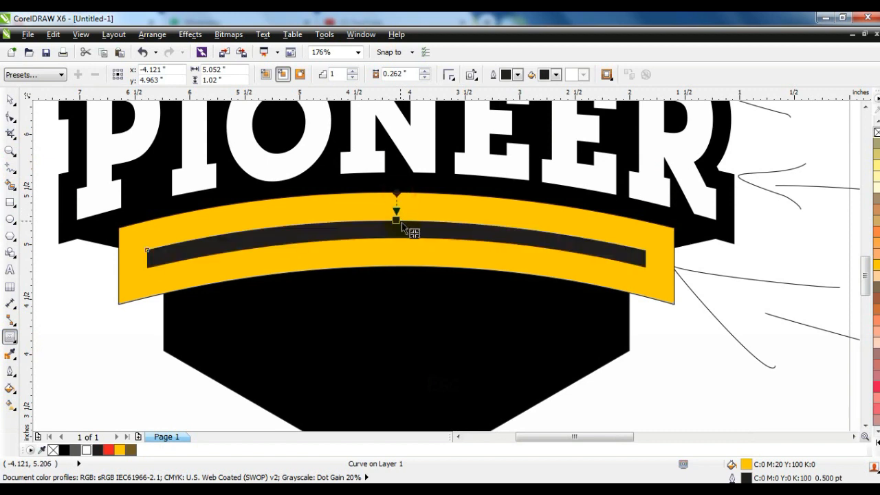
Step: Break the banner's contour group apart into separate shapes
click(9, 99)
click(171, 34)
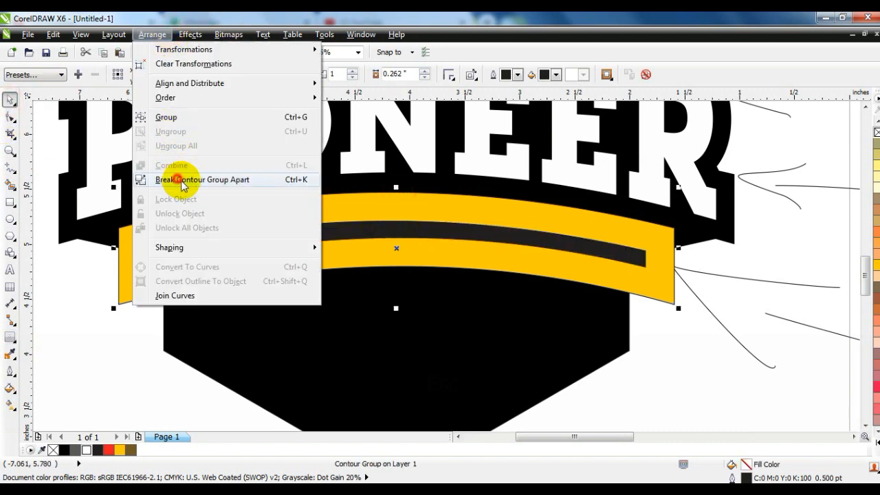
click(180, 179)
key(Escape)
key(F3)
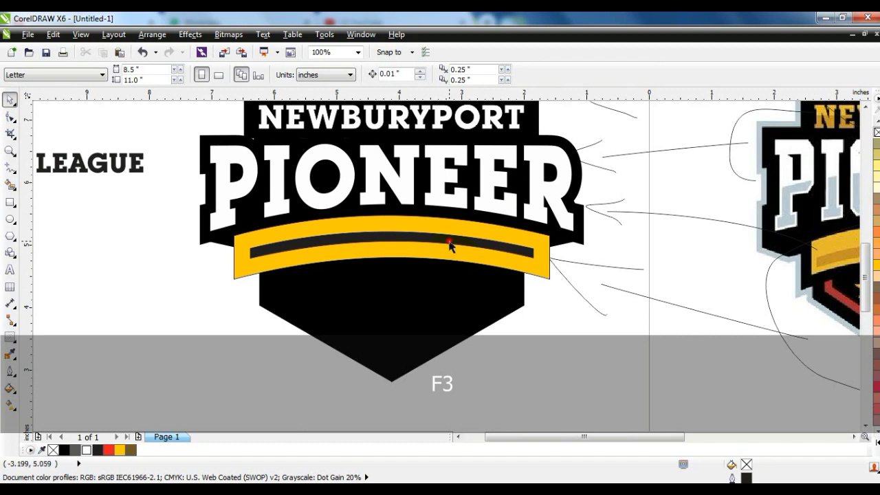
Step: Fill the inner banner stripe with dark golden brown, shift it slightly down and remove the outlines of stripe and banner
ctrl+click(449, 246)
click(130, 450)
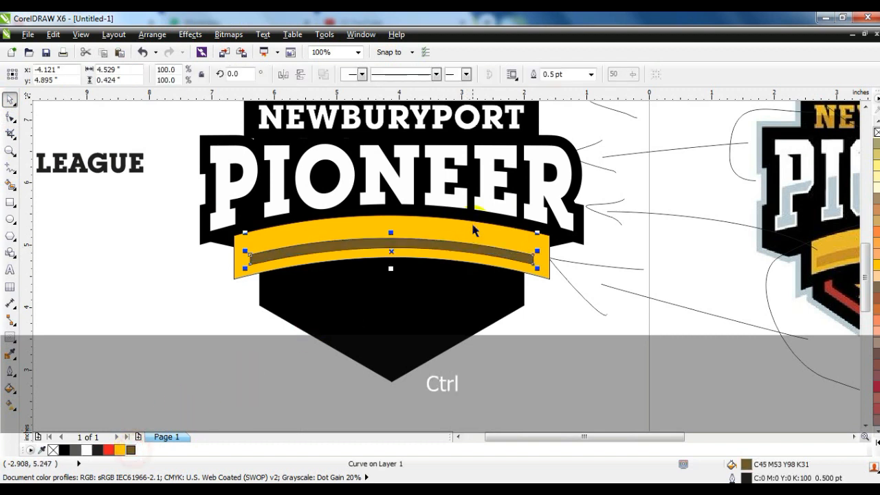
shift+click(472, 231)
key(Escape)
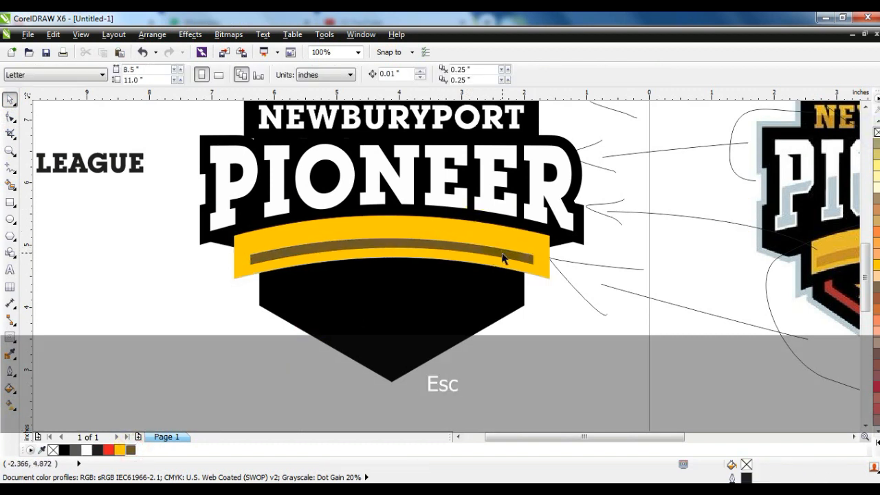
Step: Recolour the banner stripe orange, M60 Y100, and scale it from its centre to about 105.1%
click(502, 258)
click(870, 435)
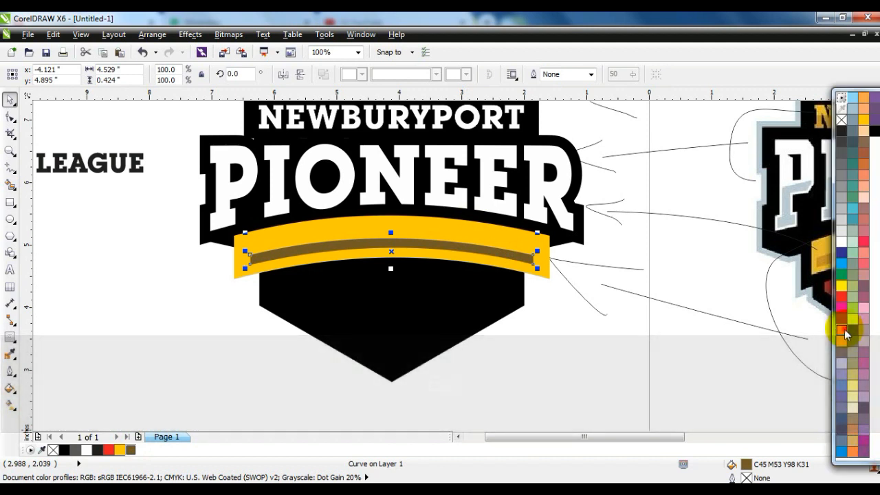
click(841, 330)
drag(540, 271, 544, 281)
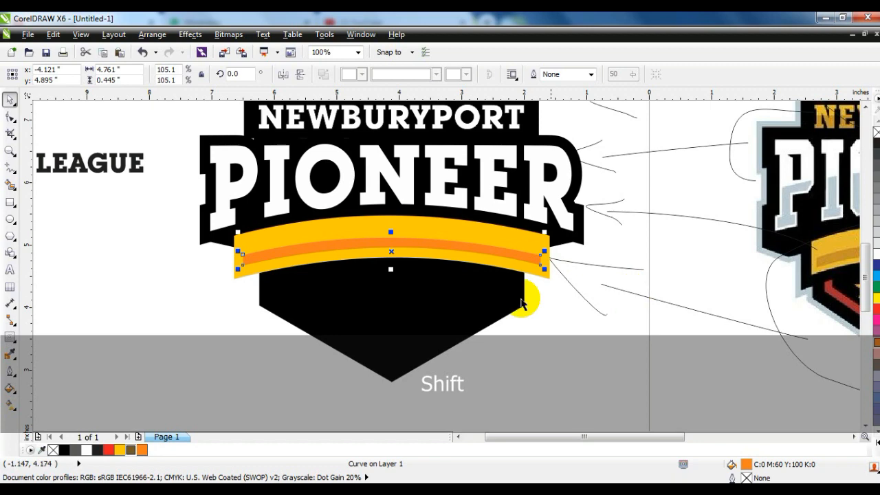
Step: Change the banner stripe's fill back to dark golden brown, C45 M53 Y98 K31
click(481, 300)
key(F3)
key(Escape)
drag(718, 387, 718, 387)
key(shift+F2)
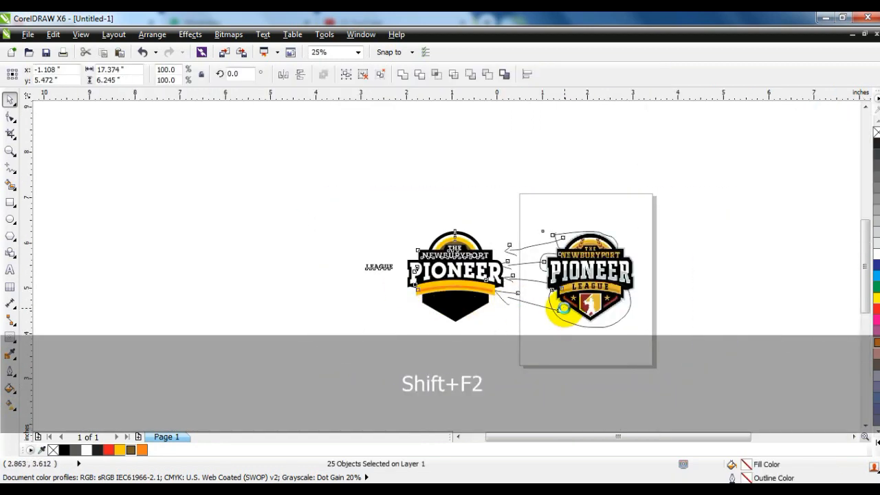
key(Escape)
click(412, 294)
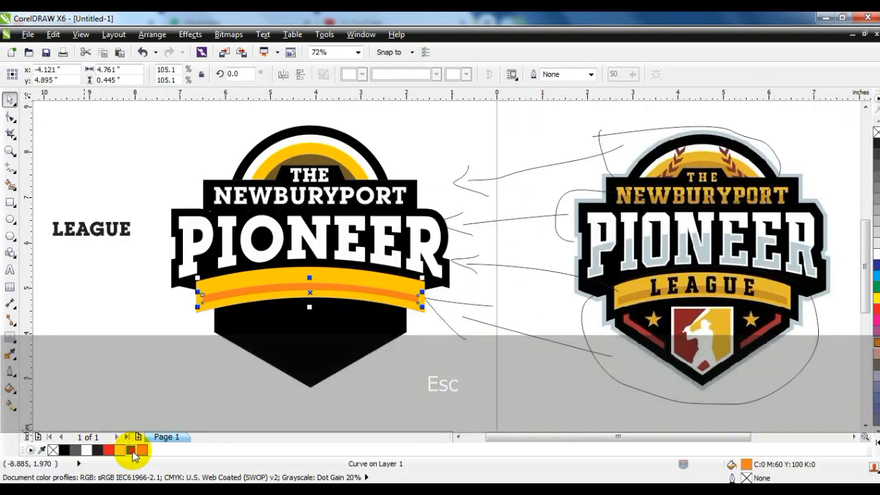
click(130, 449)
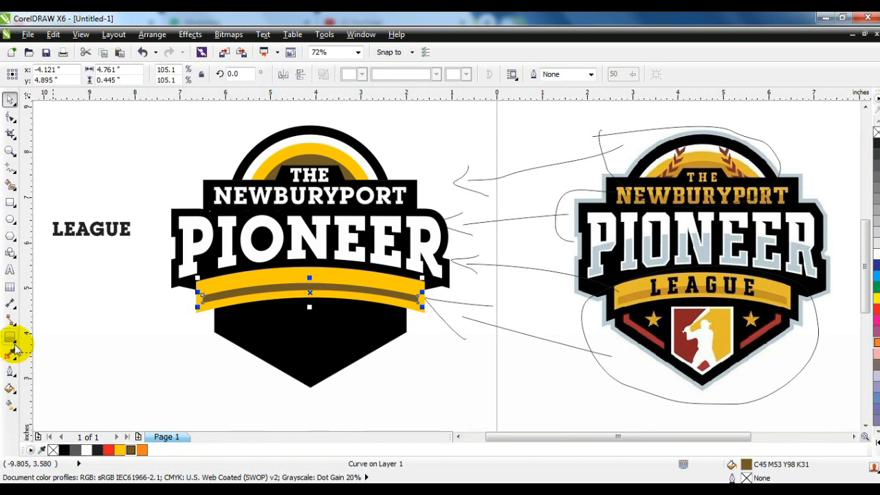
Step: Apply a uniform transparency to the dark golden brown banner stripe
click(16, 350)
click(48, 417)
click(90, 75)
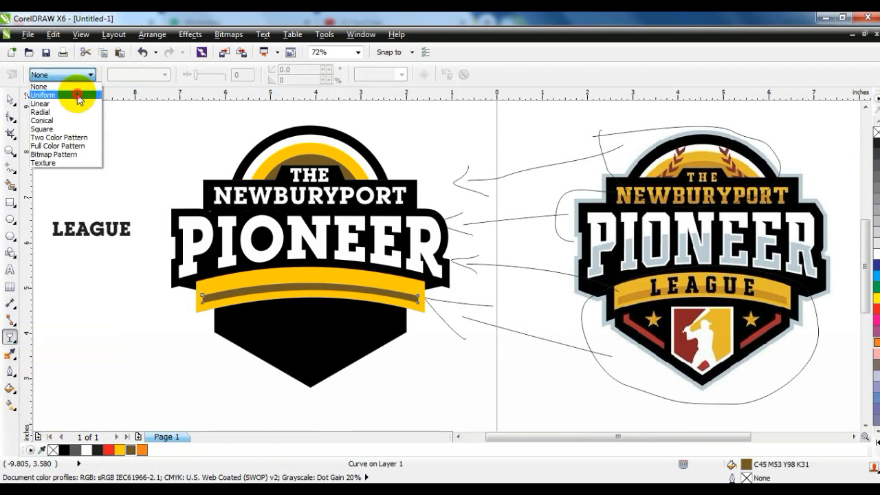
click(78, 96)
click(11, 99)
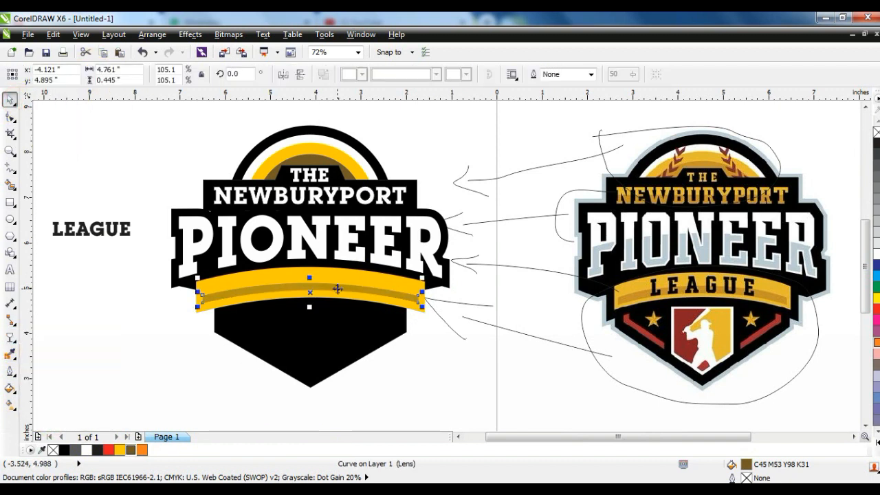
Step: Place LEAGUE in front of the yellow banner and enlarge it to about 41.1 pt
key(w)
click(117, 329)
drag(132, 239, 347, 292)
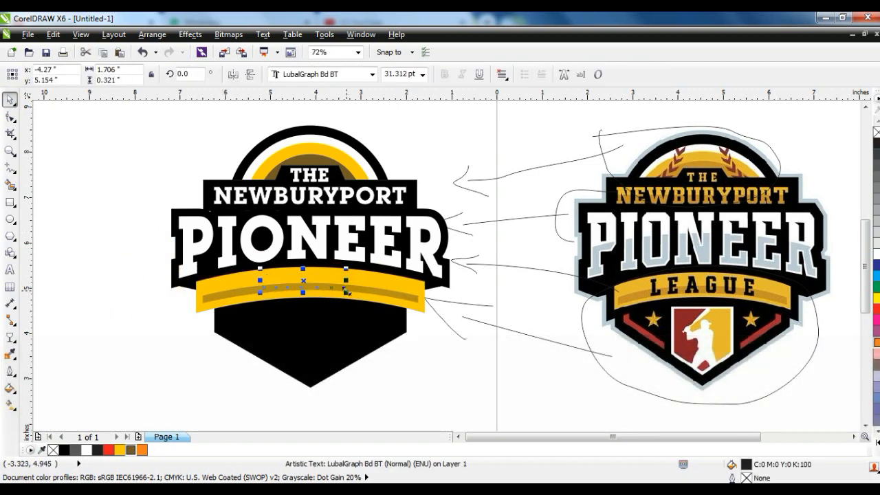
key(shift+Page_Up)
drag(347, 292, 358, 295)
Step: Widen LEAGUE's letter spacing to a text width of about 2.81 inches and fill the text with solid black
click(10, 119)
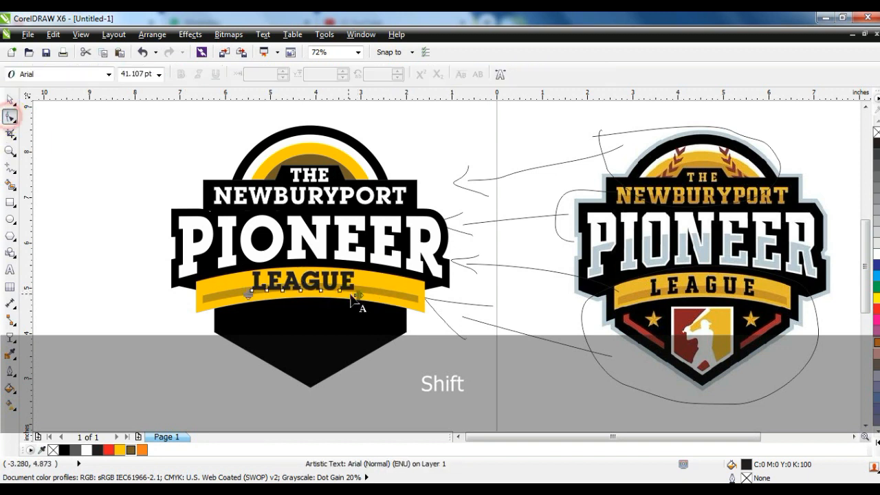
drag(355, 295, 379, 300)
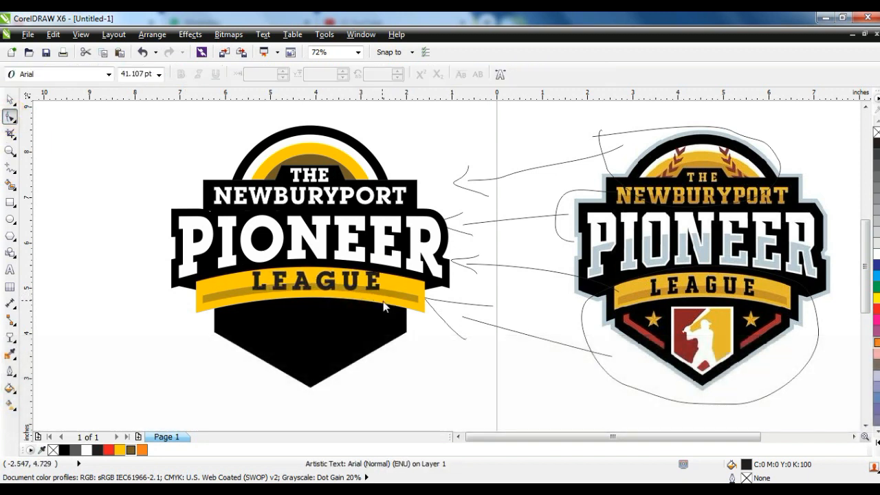
click(10, 101)
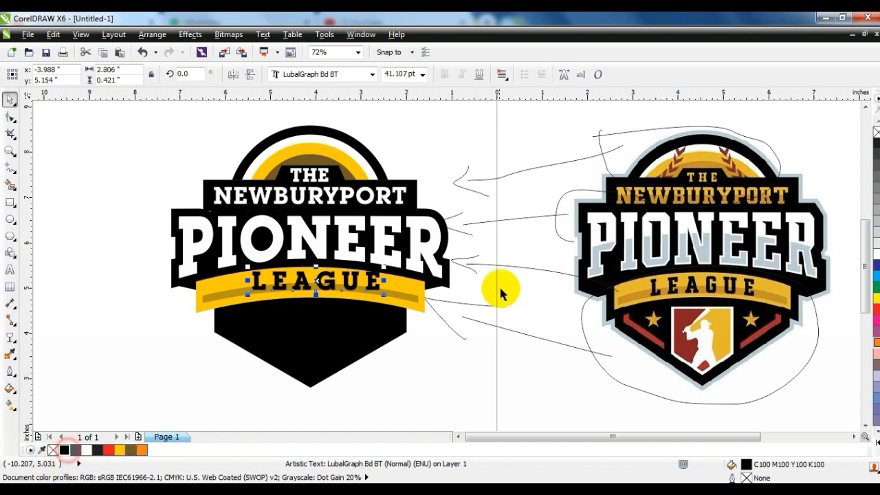
Step: Centre LEAGUE on the yellow banner and fit the text to the banner's curved path
shift+click(421, 296)
key(c)
click(263, 34)
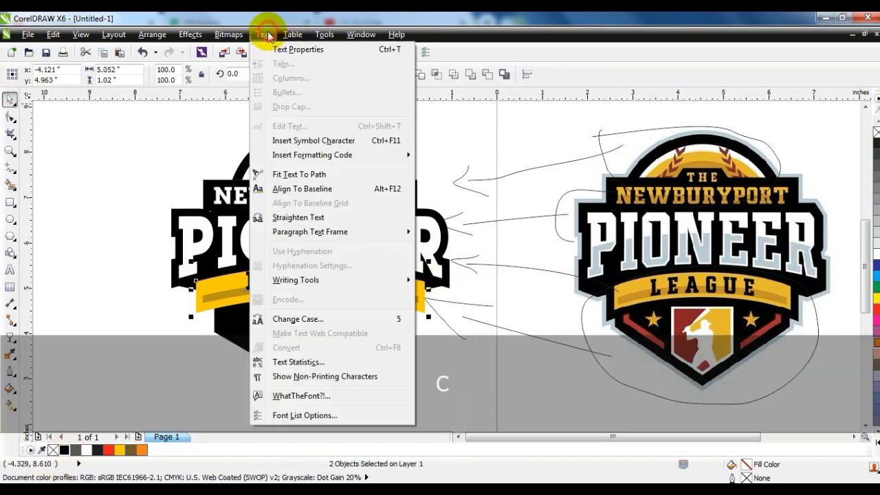
click(281, 173)
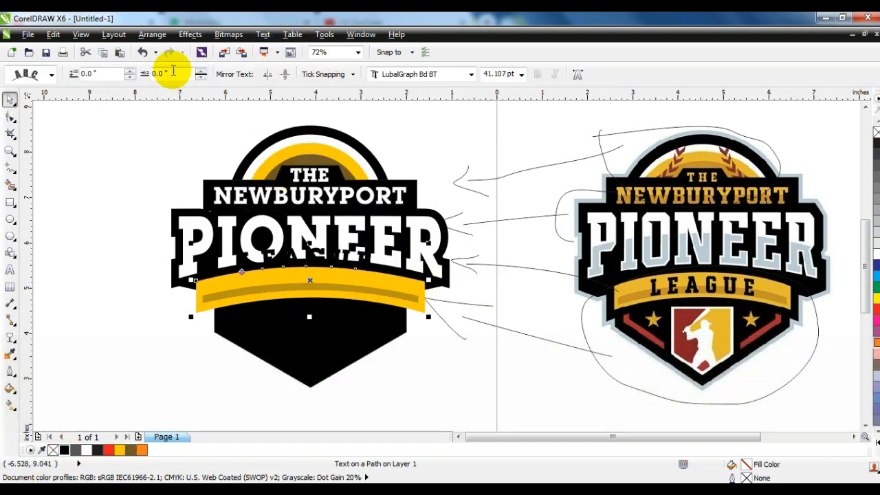
Step: Convert the arched LEAGUE text to curves and move it down onto the banner
click(152, 34)
click(174, 266)
key(Escape)
drag(314, 251, 307, 284)
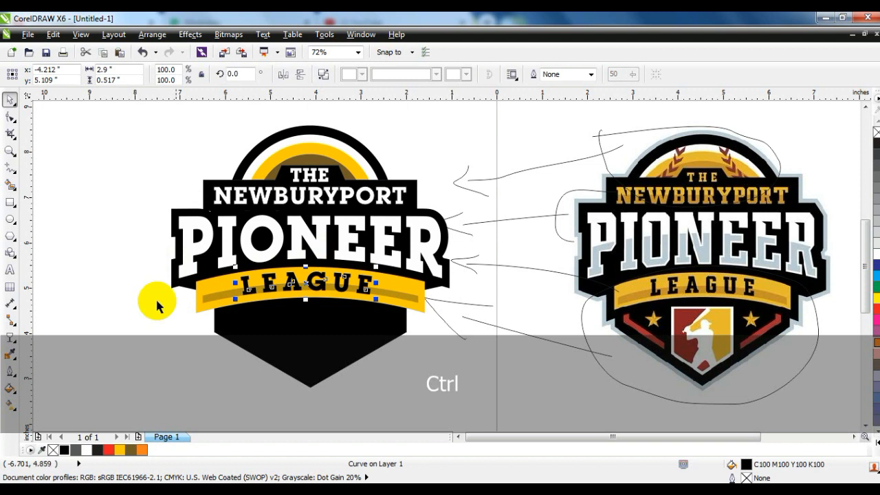
click(149, 305)
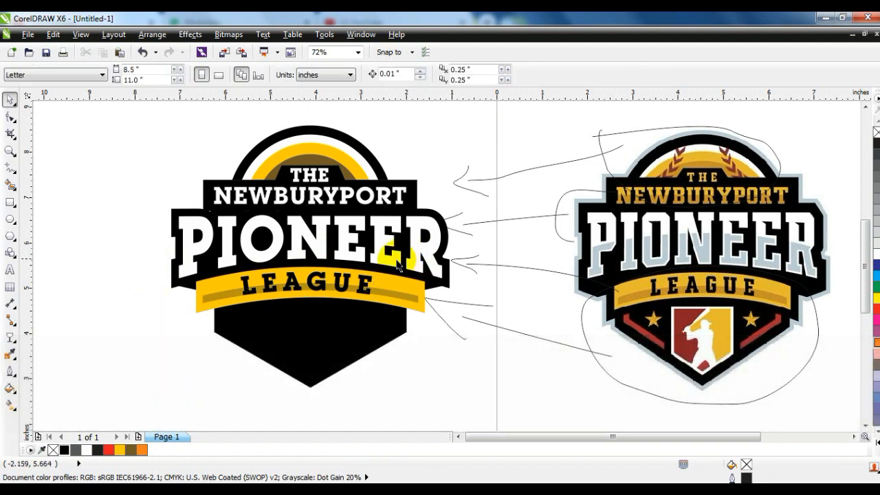
Step: Draw an ellipse over the badge's lower half, centre it on the badge and size it to about 10.26 by 3.45 inches
click(9, 219)
drag(90, 243, 531, 383)
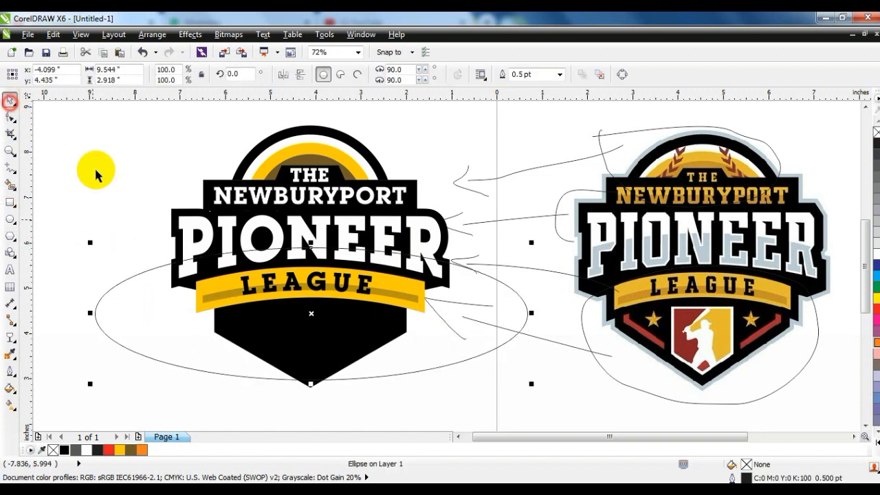
drag(314, 315, 314, 302)
drag(310, 372, 309, 393)
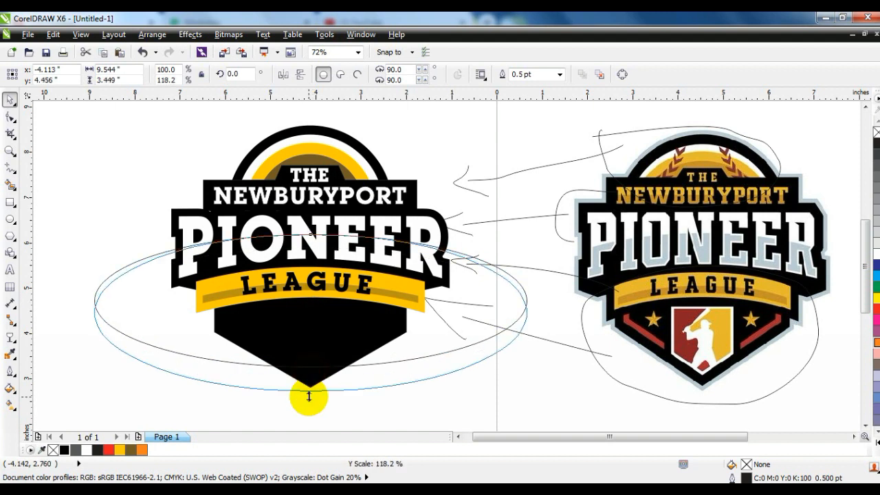
drag(530, 312, 544, 313)
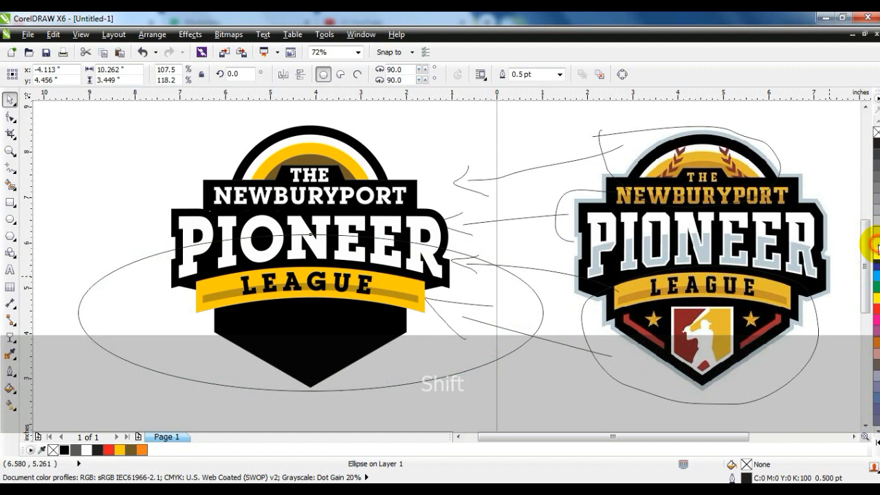
Step: Fill the ellipse with 20% black without an outline and PowerClip it inside the PIONEER lettering
click(874, 246)
right_click(875, 132)
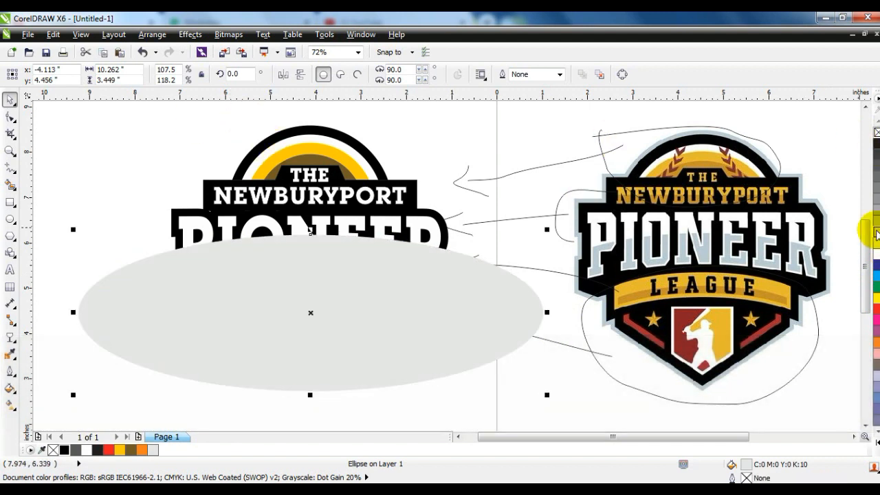
click(875, 232)
click(188, 34)
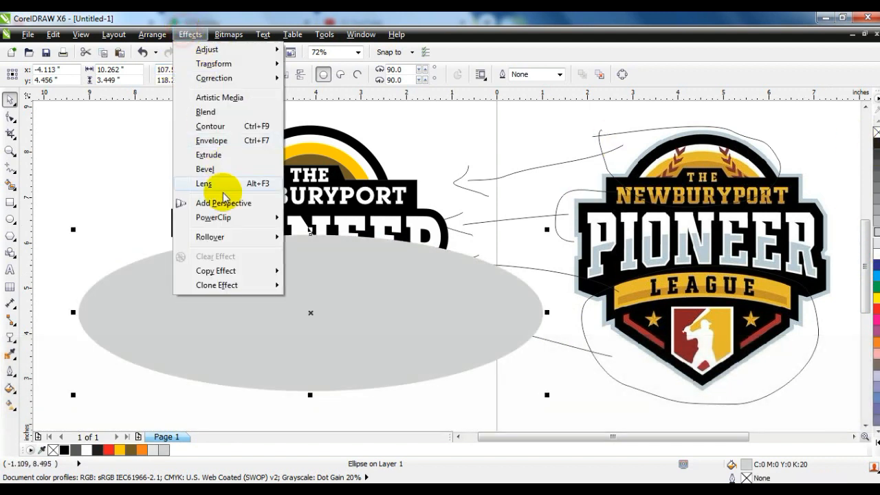
mouse_move(206, 217)
click(316, 219)
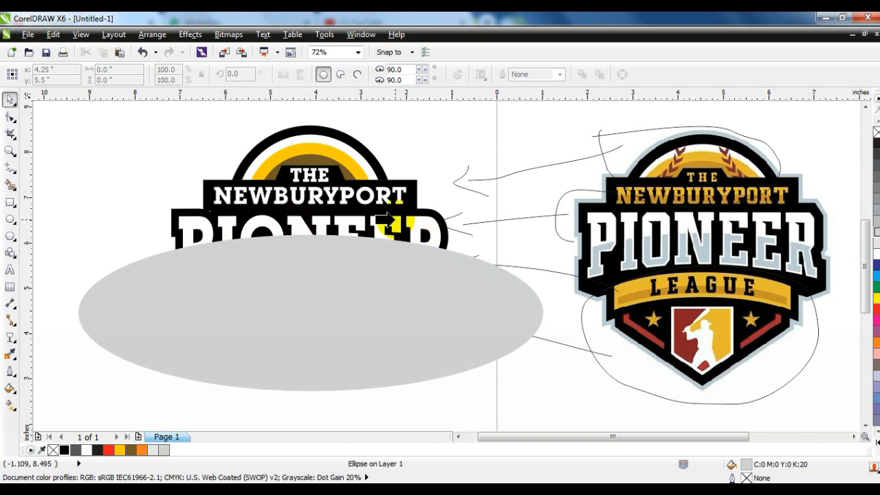
click(393, 219)
click(112, 239)
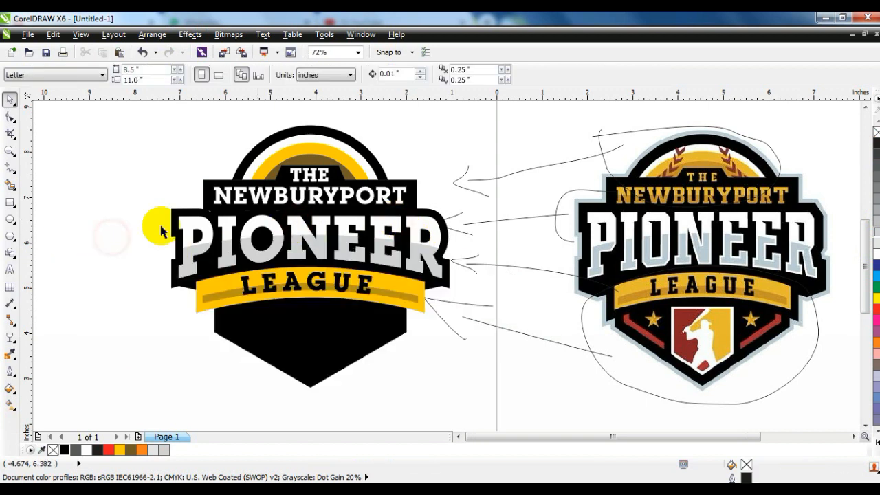
Step: Draw a brown rectangle without an outline, about 4.93 by 0.27 inches, across the lower half of NEWBURYPORT
click(10, 202)
drag(199, 198, 427, 211)
key(space)
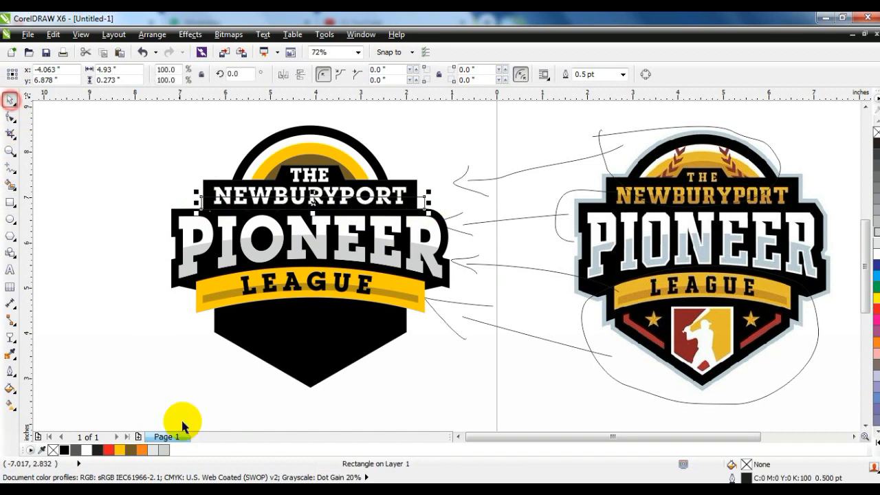
click(131, 449)
right_click(876, 132)
Step: PowerClip the brown rectangle inside the NEWBURYPORT text and fill the text with Deep Yellow
key(w)
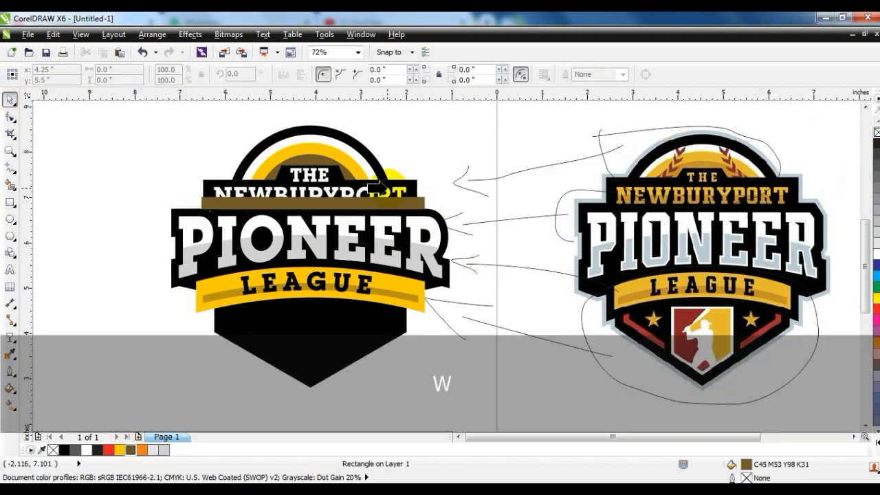
click(401, 193)
click(122, 449)
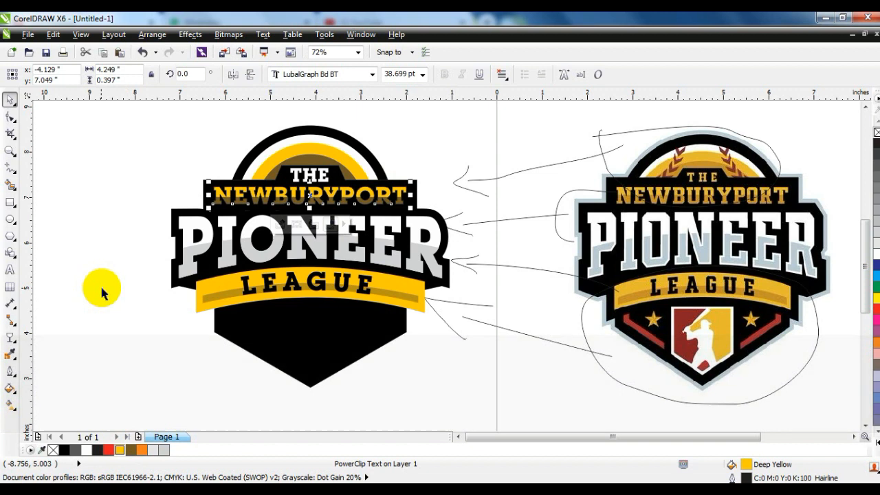
click(102, 288)
click(141, 335)
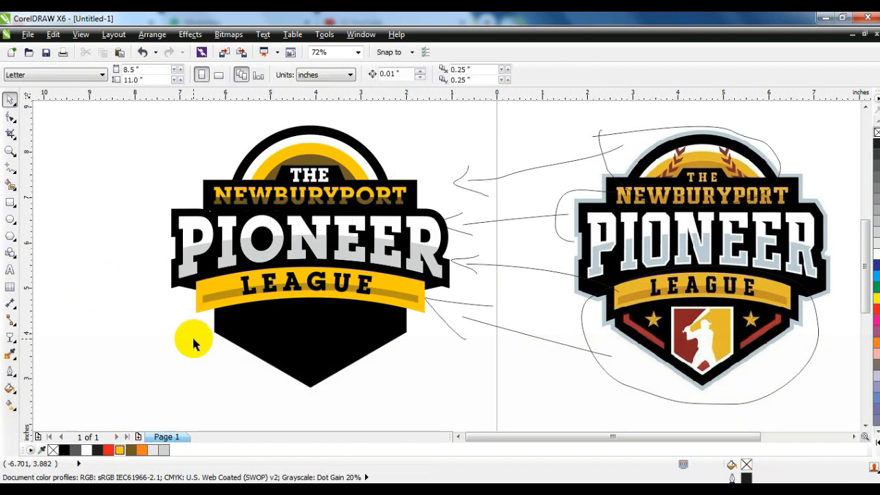
Step: Try a 3 pt outline on the PIONEER lettering
click(312, 237)
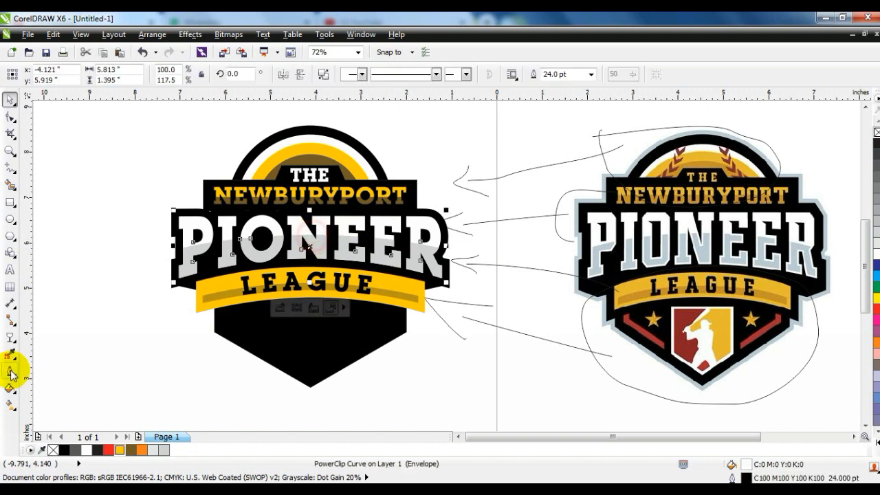
click(10, 371)
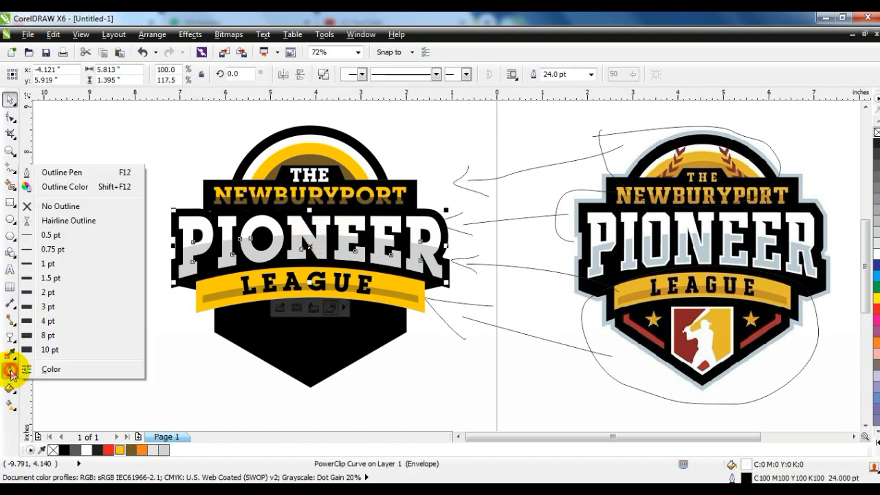
click(48, 307)
key(ctrl+z)
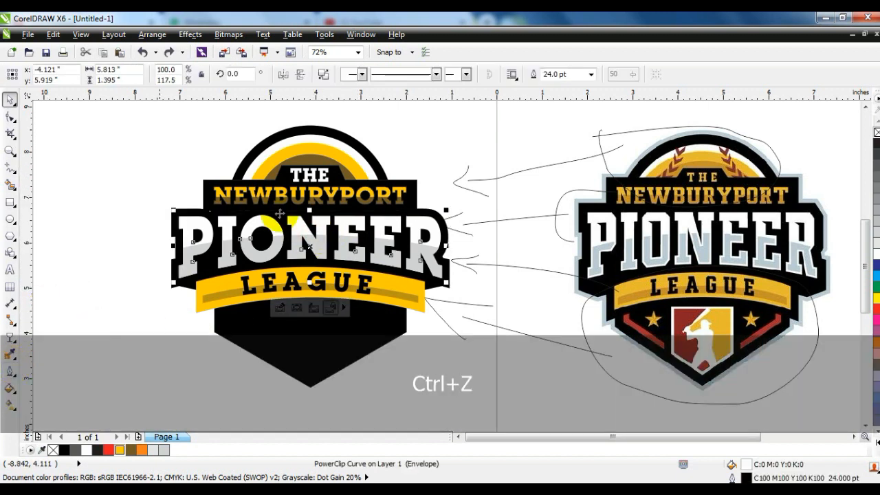
Step: Try to break the PIONEER lettering apart
click(152, 34)
click(155, 177)
click(105, 201)
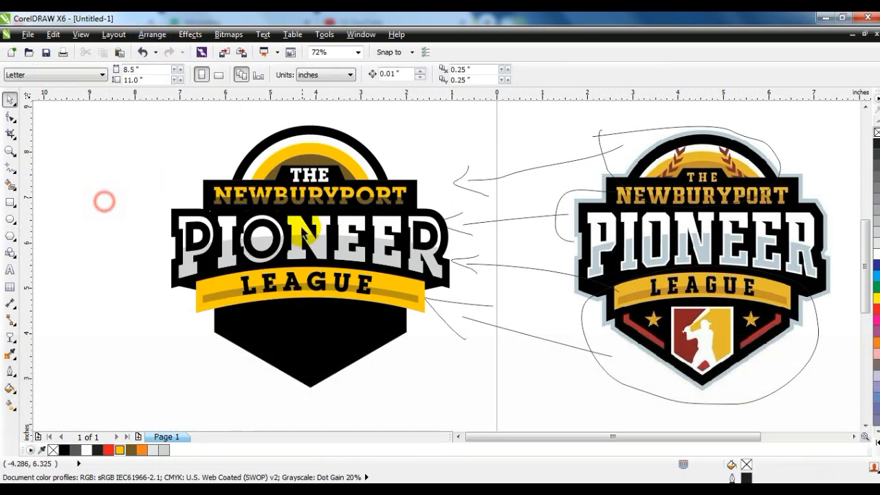
key(ctrl+z)
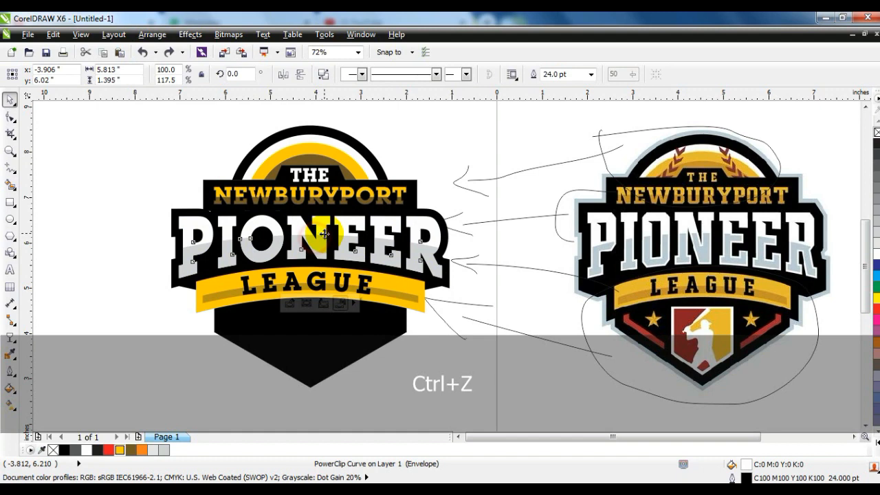
Step: Convert the PIONEER lettering to curves and turn its thick black outline into a separate object
click(153, 36)
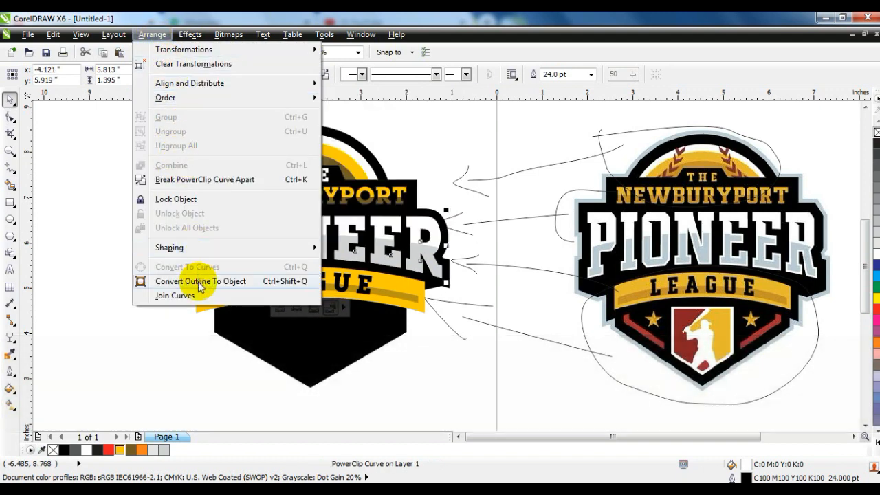
click(199, 281)
click(112, 232)
ctrl+click(432, 231)
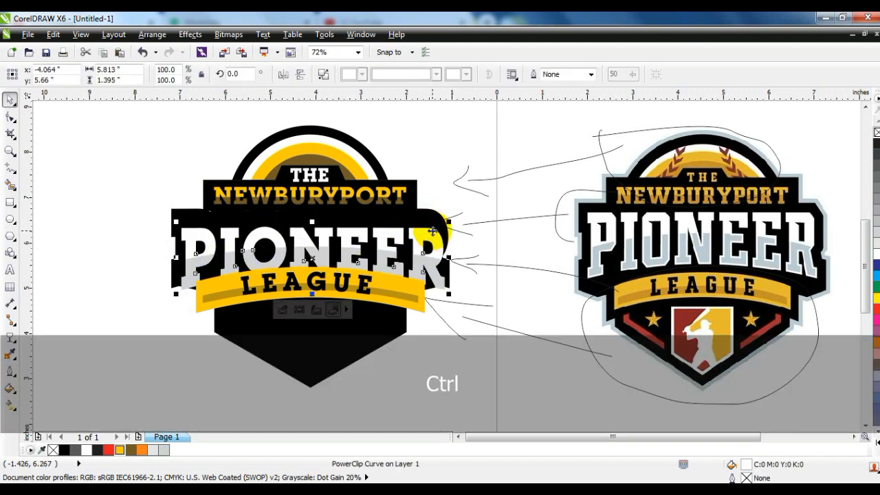
key(ctrl+z)
Step: Give the PIONEER lettering a white 1.5 pt outline
click(11, 371)
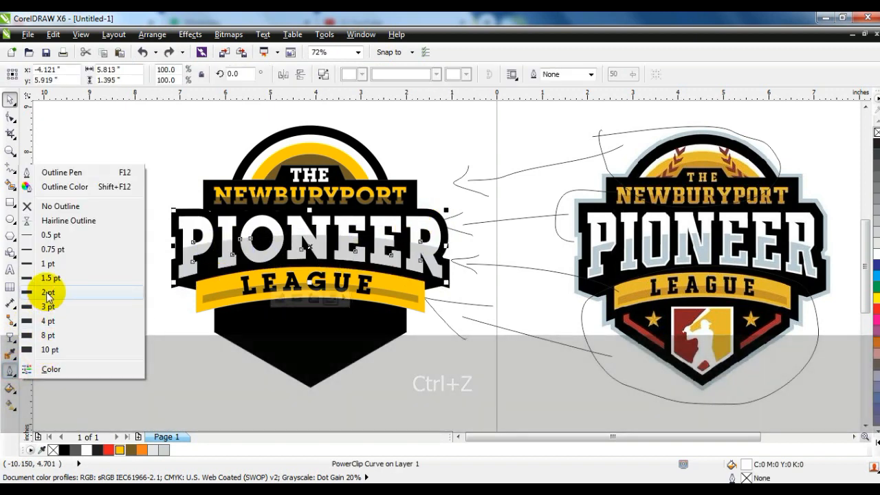
click(49, 279)
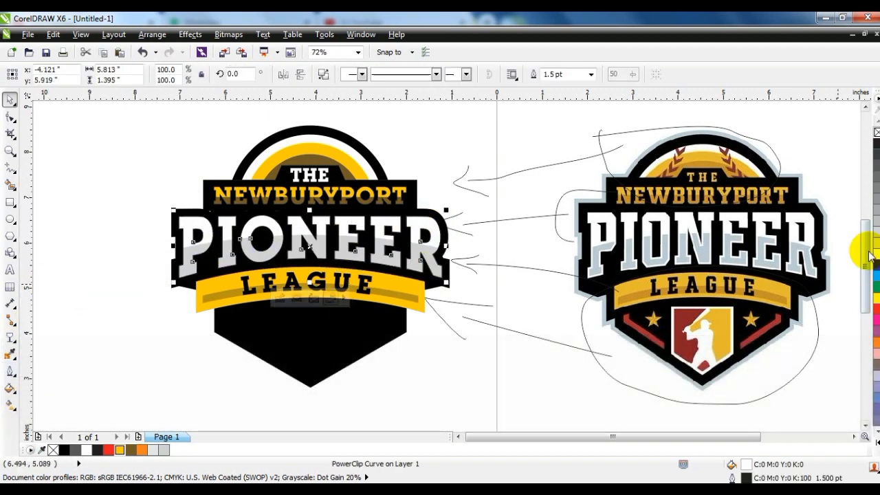
click(95, 275)
Step: Outline the black six-sided polygon beneath the LEAGUE banner in magenta
click(10, 150)
drag(159, 227, 817, 408)
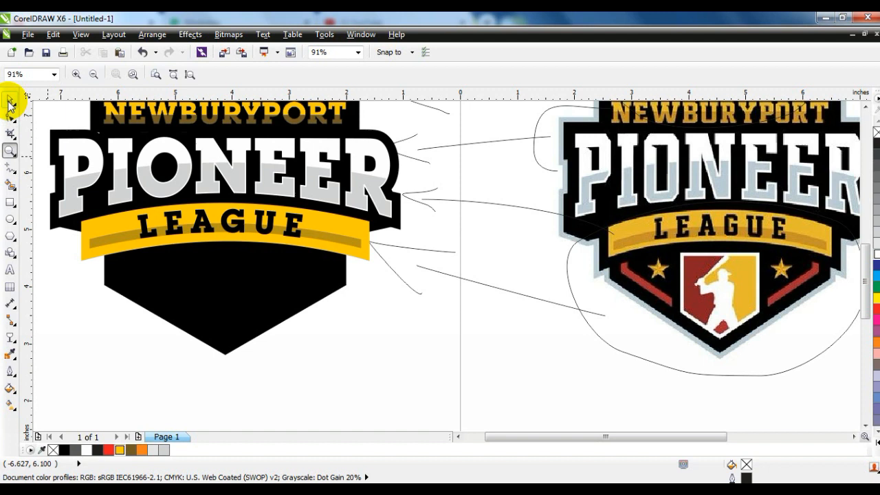
click(10, 103)
click(255, 321)
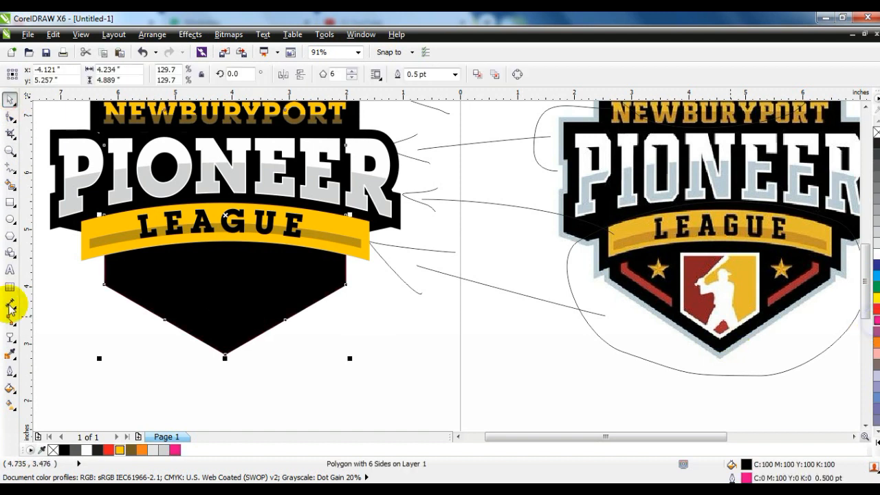
Step: Add an inside contour to the black polygon with 3 steps and an offset of about 0.157 inches
click(13, 337)
click(43, 351)
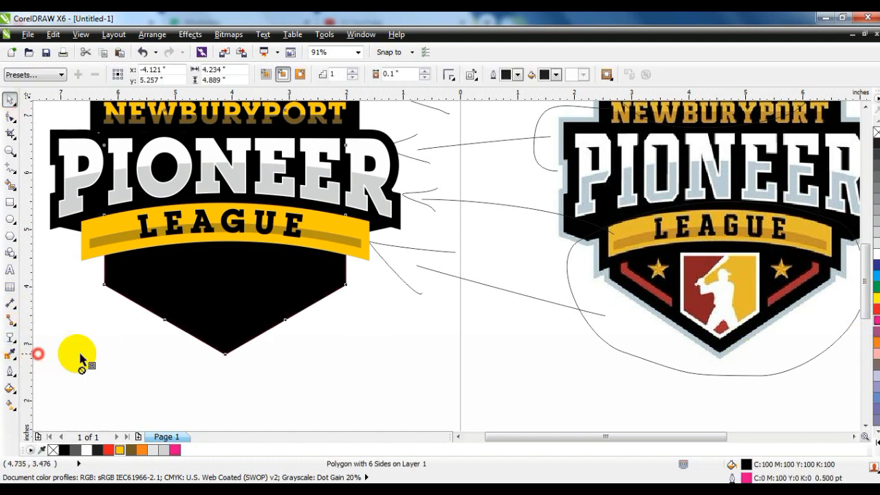
drag(225, 357, 225, 348)
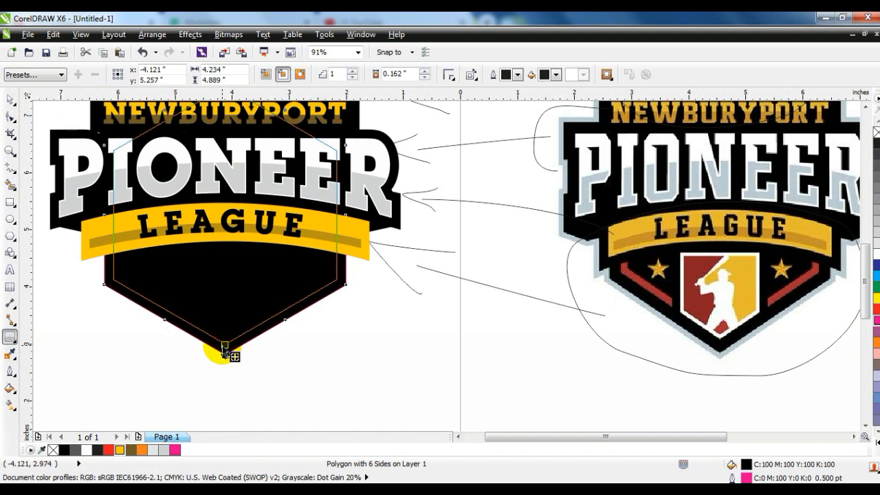
drag(226, 350, 225, 336)
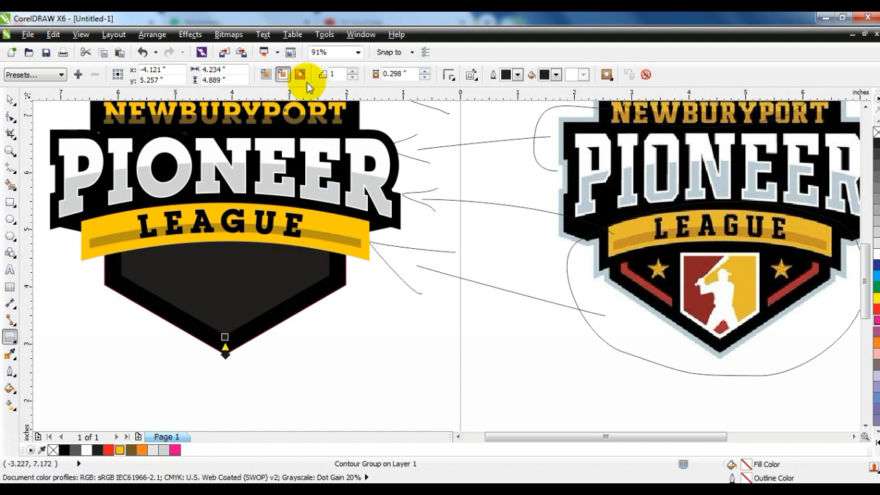
click(353, 72)
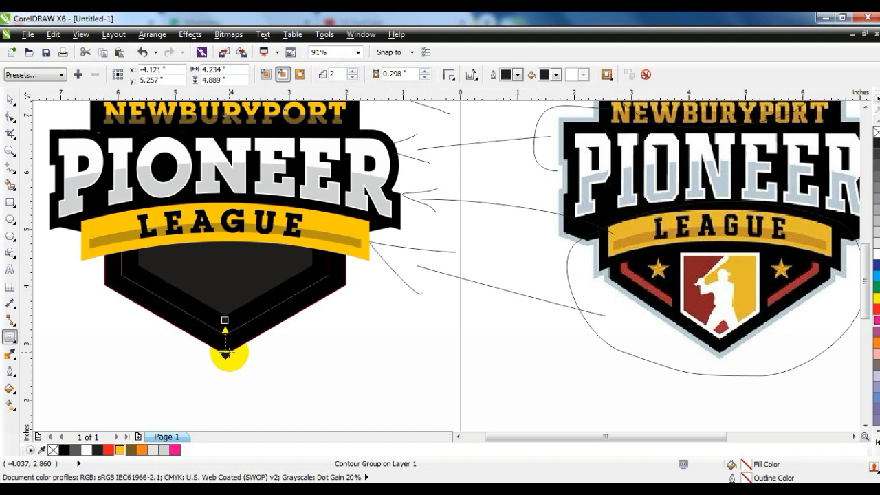
drag(225, 344, 225, 342)
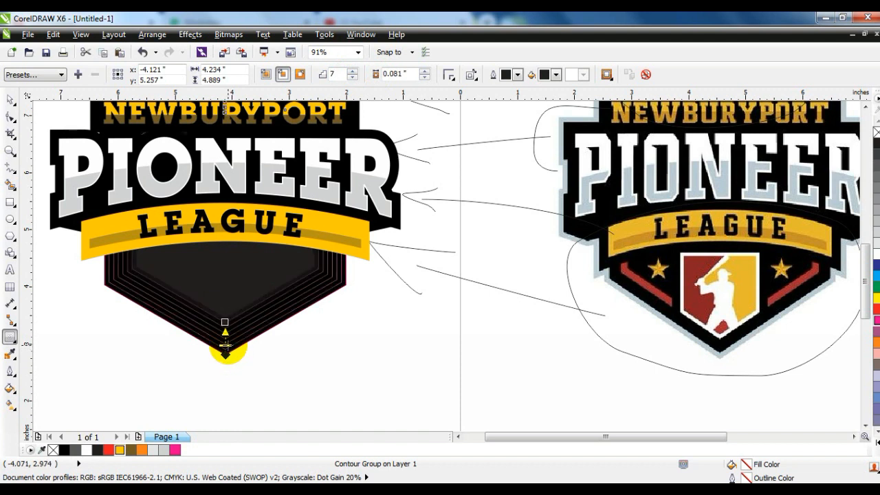
drag(225, 348, 228, 354)
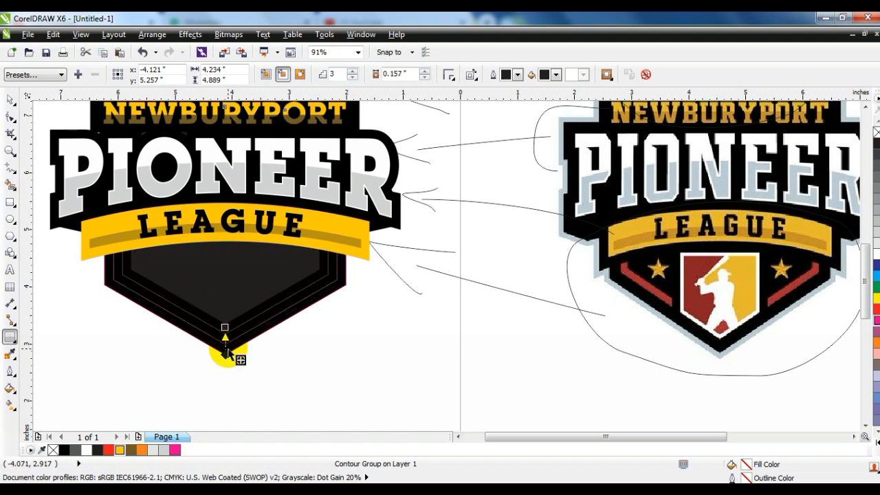
Step: Break the contour group apart, ungroup it and delete the innermost contour shape
click(149, 35)
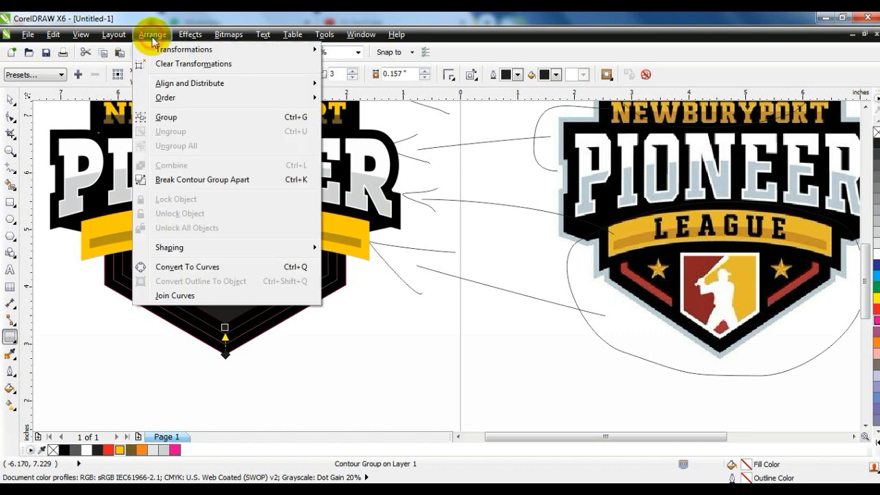
click(173, 178)
click(10, 101)
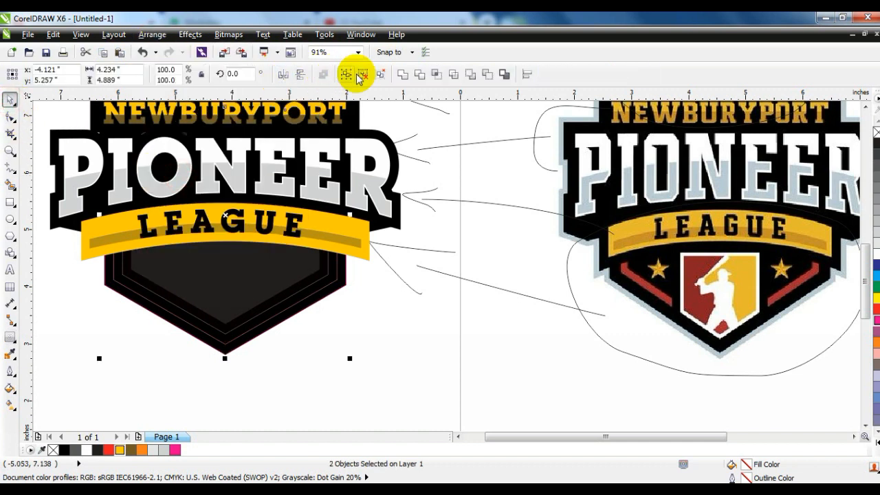
click(368, 326)
click(282, 281)
key(Delete)
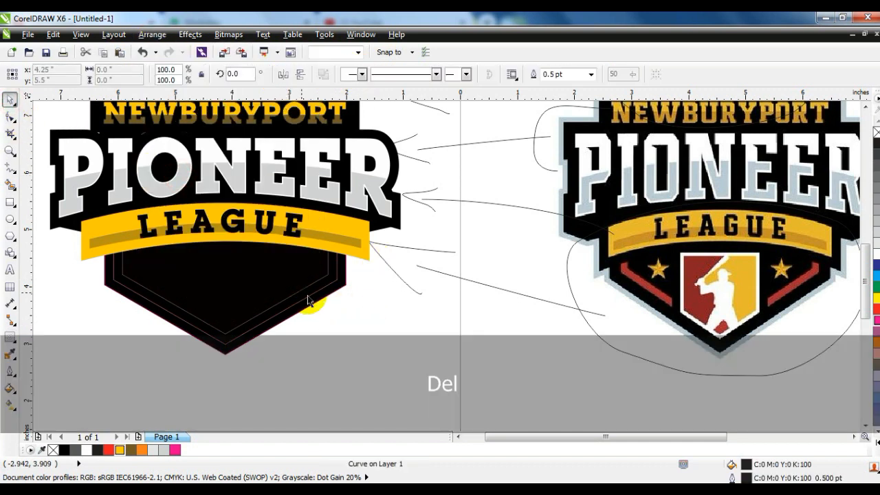
Step: Combine the two remaining contour shapes into a frame and fill it with red
click(309, 297)
shift+click(305, 278)
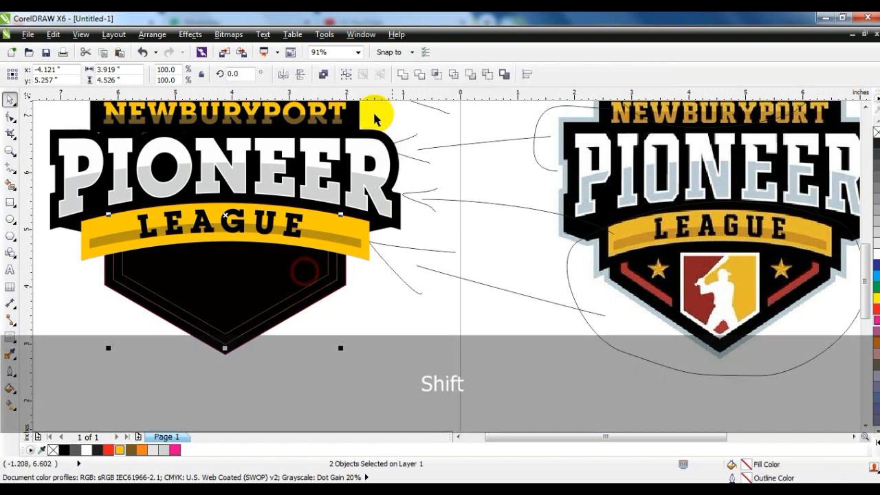
click(325, 74)
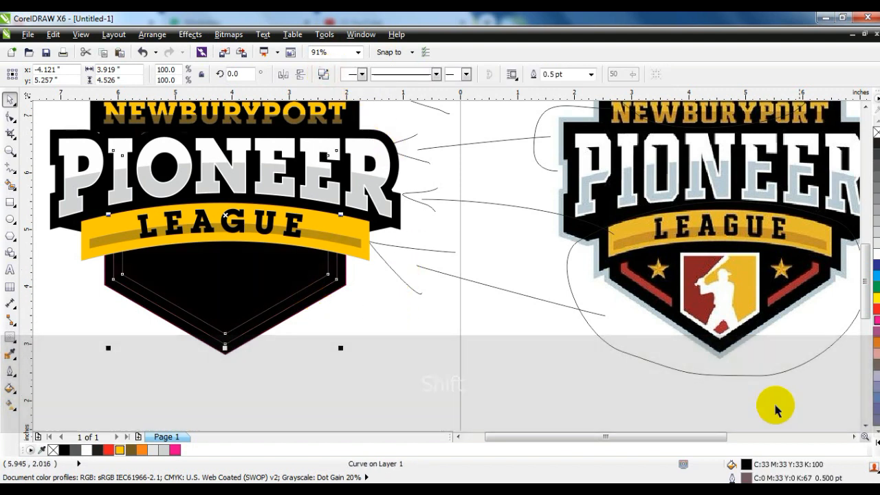
click(877, 309)
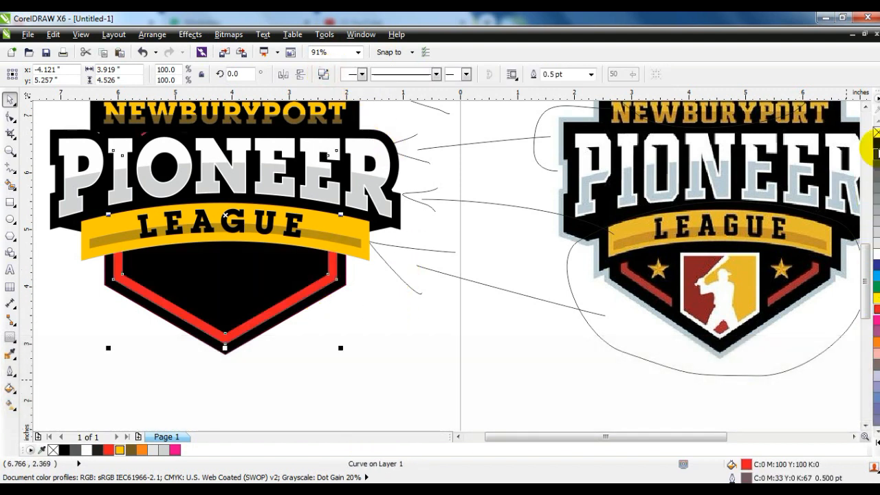
click(109, 336)
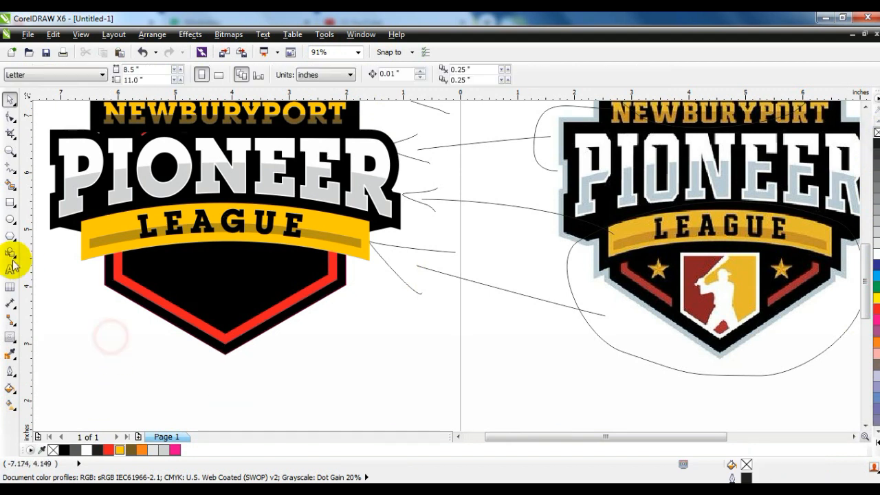
Step: Draw a rectangle about 1.38 by 1.65 inches, centre it over the badge's lower point and trim the red frame with it
click(9, 202)
drag(188, 264, 267, 358)
click(10, 100)
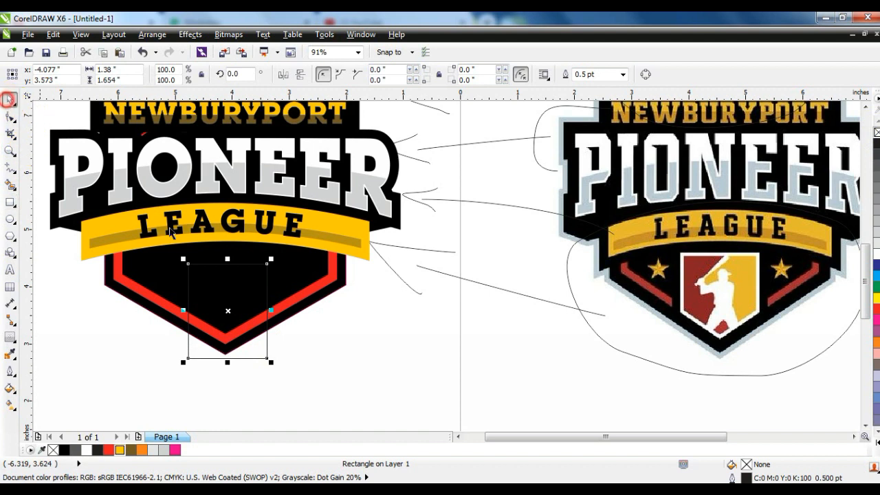
shift+click(276, 313)
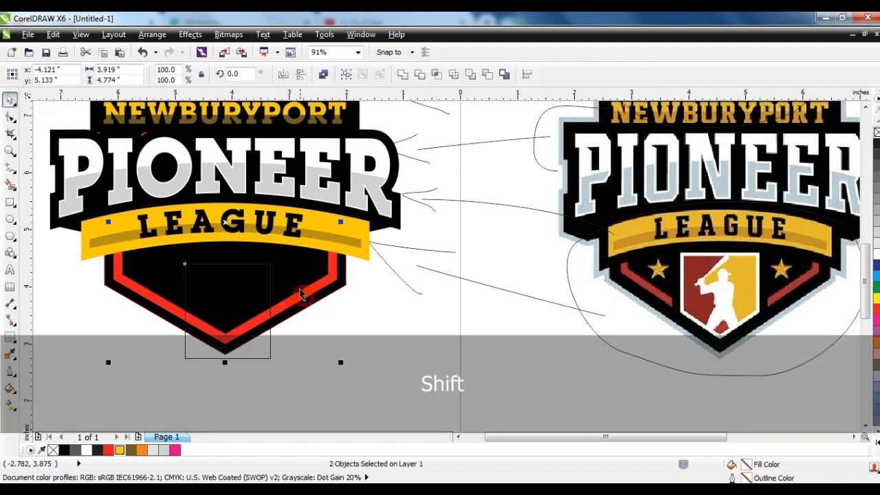
click(418, 74)
key(Escape)
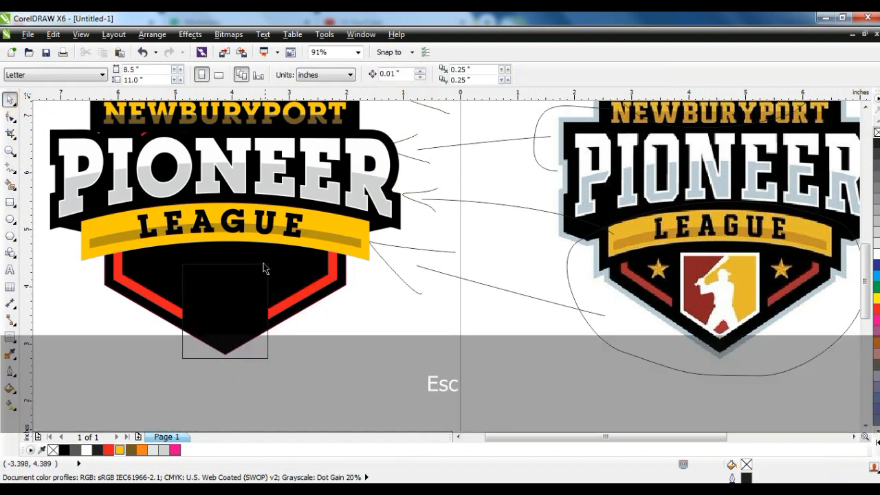
Step: Delete the trimming rectangle and draw a square about 1.185 inches wide inside the black lower shield
key(Delete)
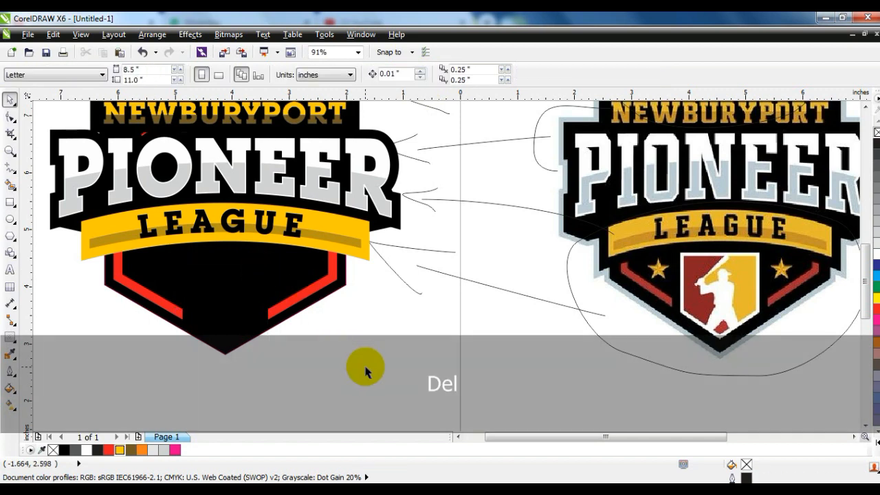
click(10, 149)
click(111, 210)
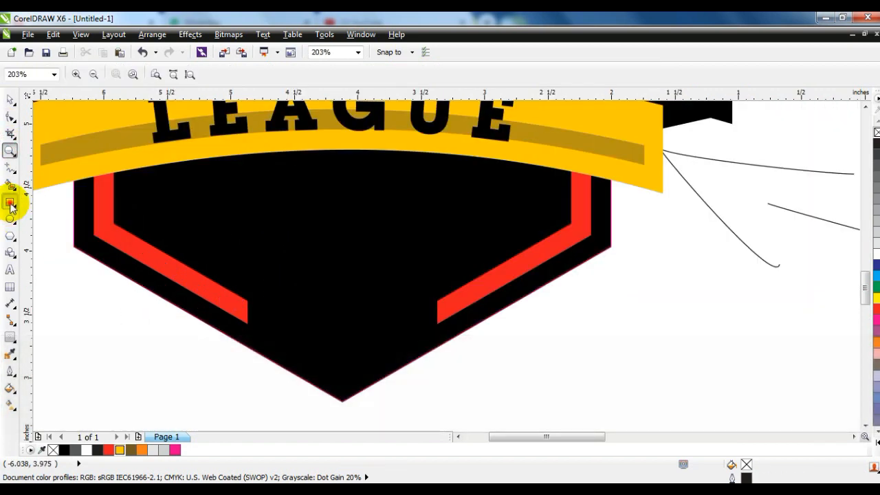
click(9, 203)
drag(272, 173, 275, 185)
drag(289, 225, 339, 323)
click(10, 100)
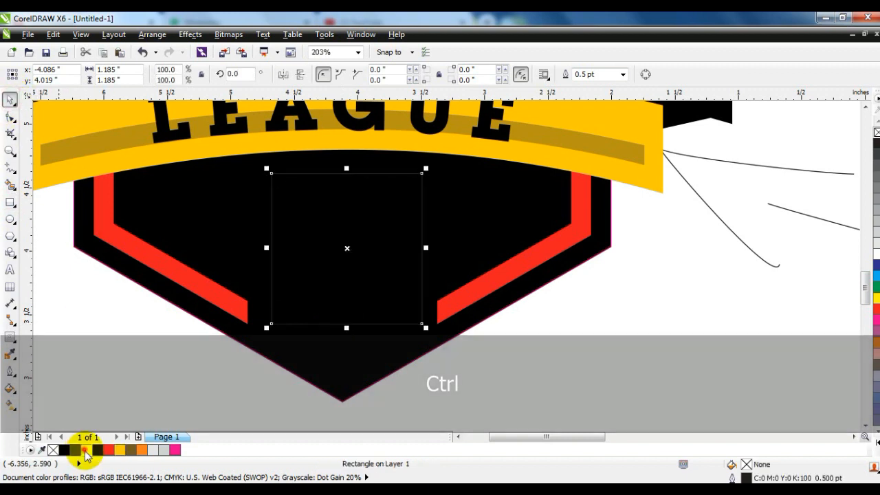
Step: Fill the new square with white and centre it horizontally on the black lower shield
click(85, 450)
shift+click(363, 383)
key(c)
click(220, 371)
key(F3)
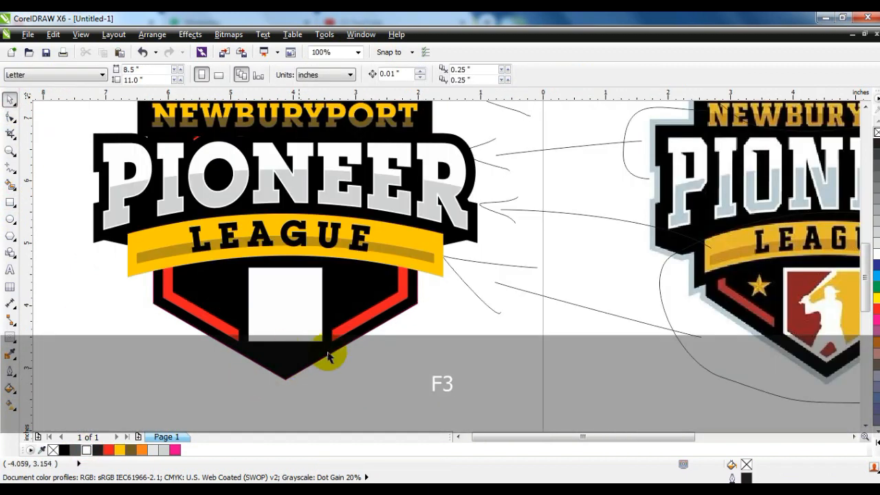
Step: Convert the white square to curves and reshape it into a downward-pointing shield about 1.185 by 1.414 inches
click(278, 330)
click(10, 117)
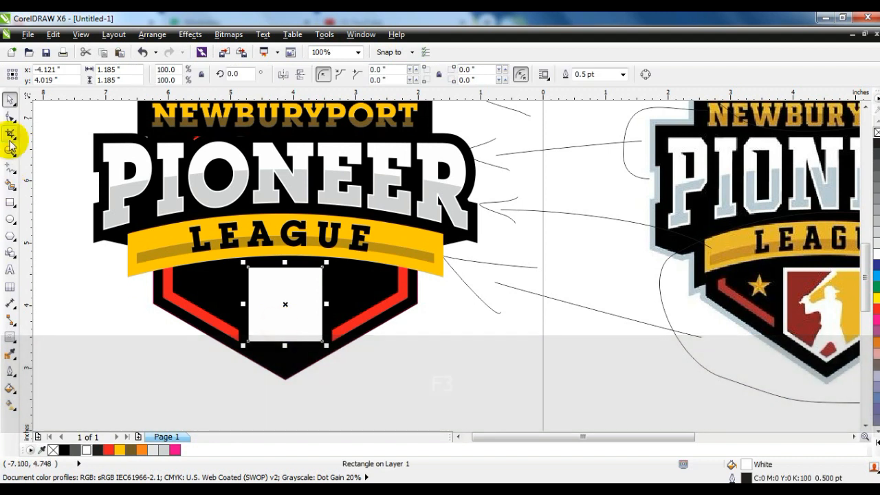
key(ctrl+q)
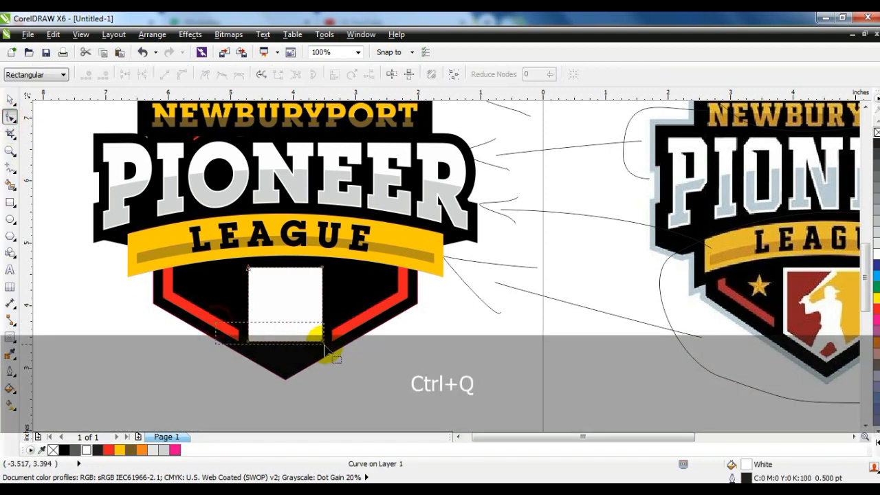
drag(326, 350, 327, 350)
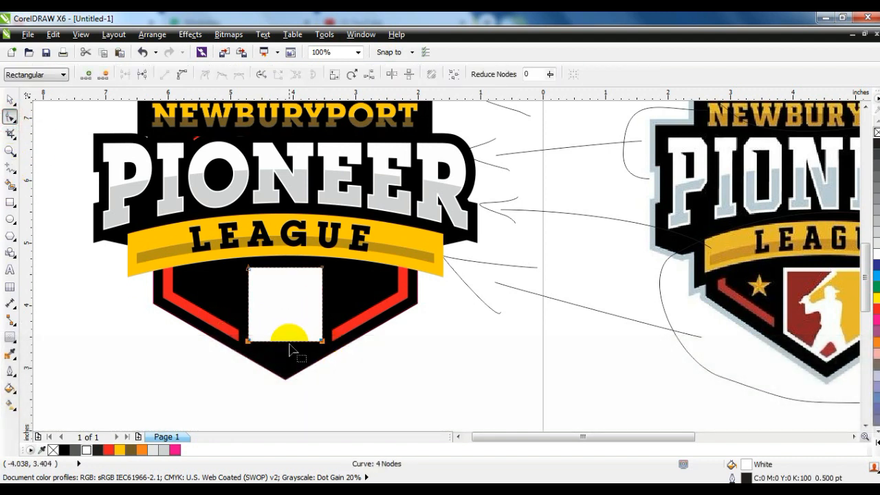
drag(287, 343, 290, 354)
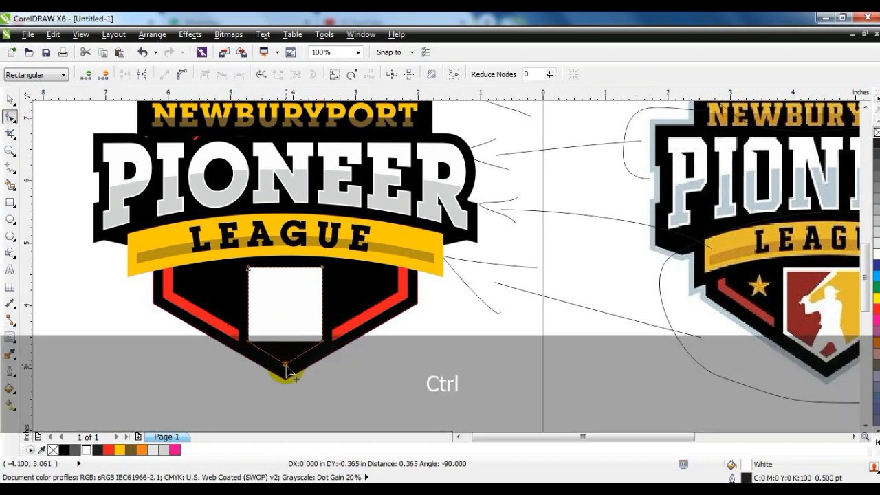
drag(286, 368, 286, 368)
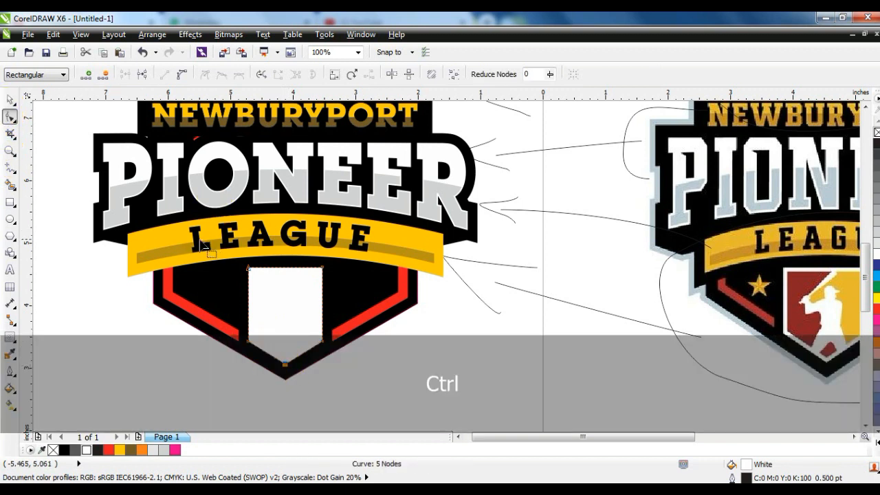
drag(321, 270, 330, 284)
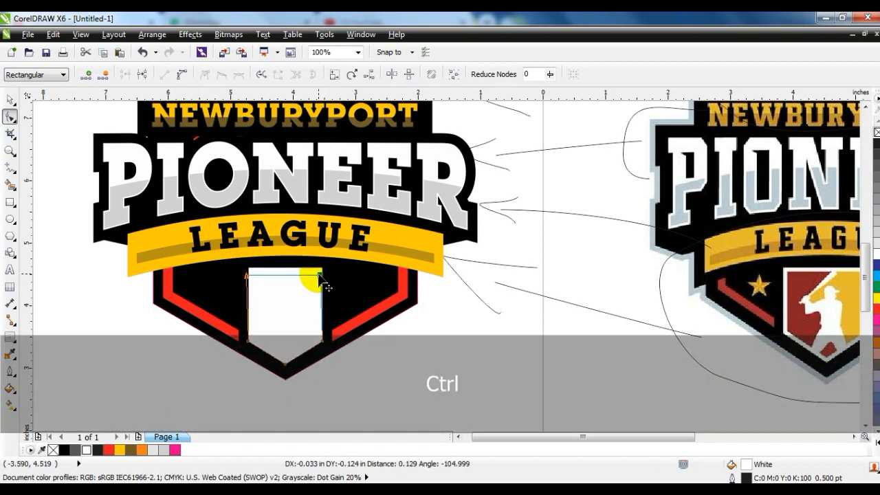
drag(329, 284, 329, 283)
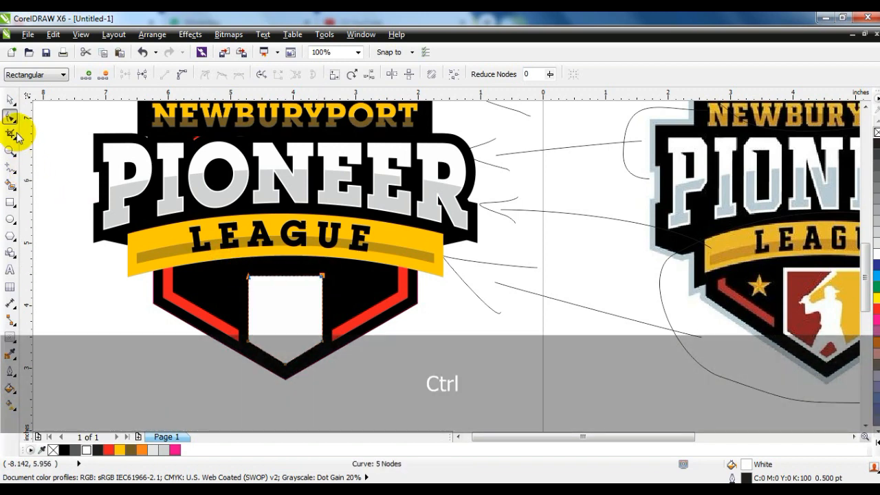
Step: Add an inside contour to the white shield with 2 steps and an offset of about 0.028 inches
key(shift+F2)
click(9, 101)
click(10, 334)
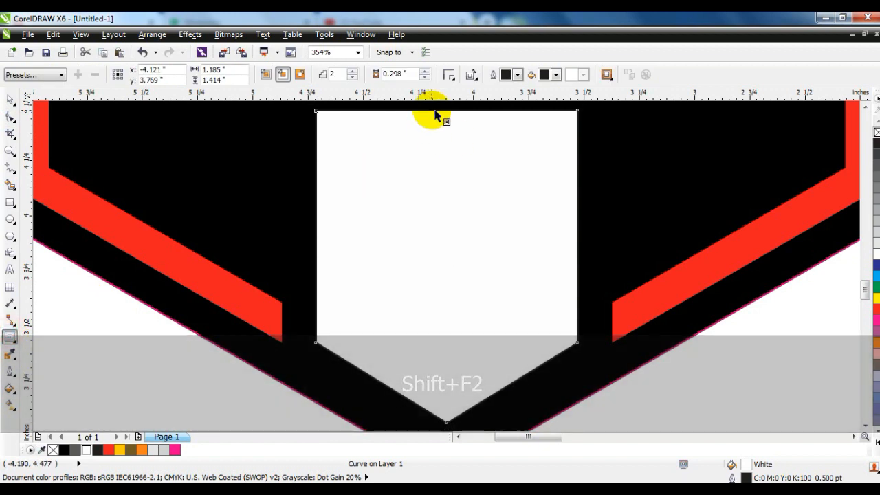
drag(434, 116, 427, 129)
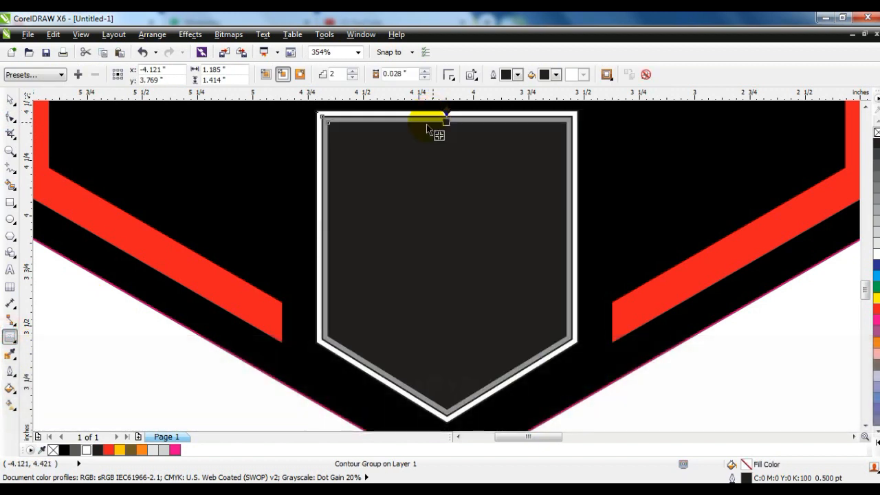
Step: Break the white shield's contour group apart, ungroup it and delete the middle grey contour shape
click(10, 101)
click(152, 34)
click(174, 184)
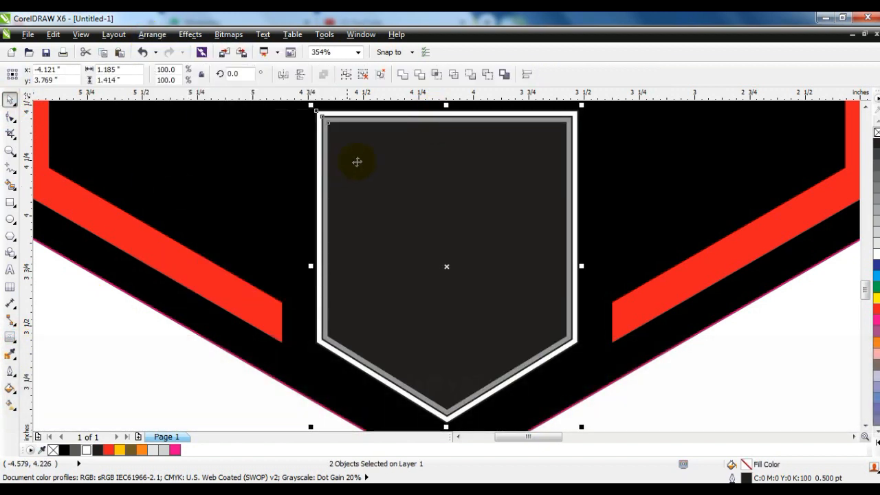
key(Escape)
click(356, 159)
click(326, 75)
key(Escape)
click(334, 122)
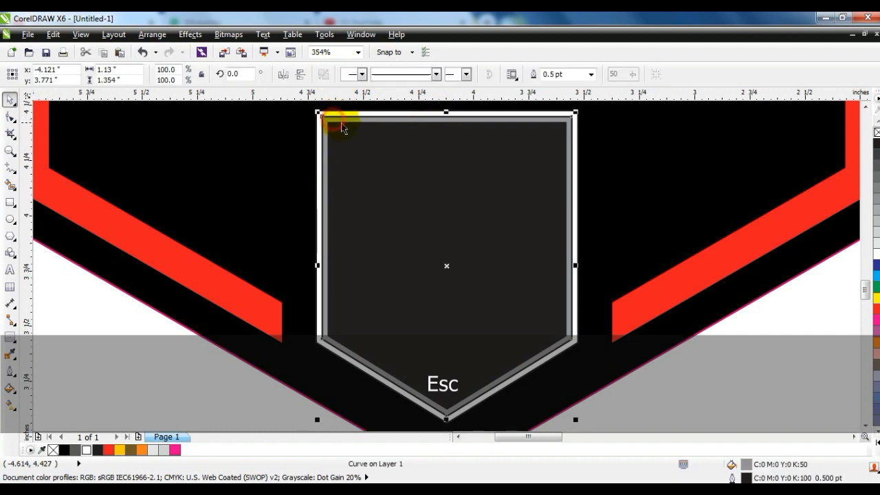
key(Delete)
Step: Fill the inner shield shape with red and remove the outlines from both small shield shapes
click(343, 121)
key(F3)
key(F3)
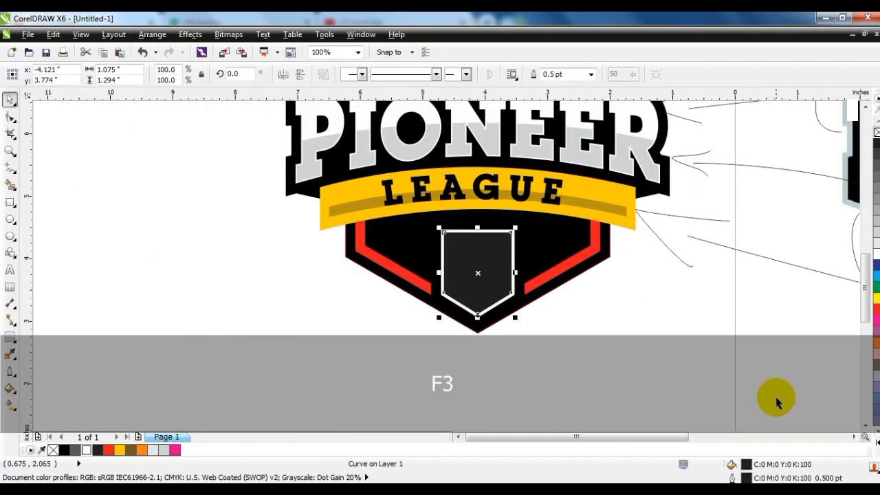
click(854, 436)
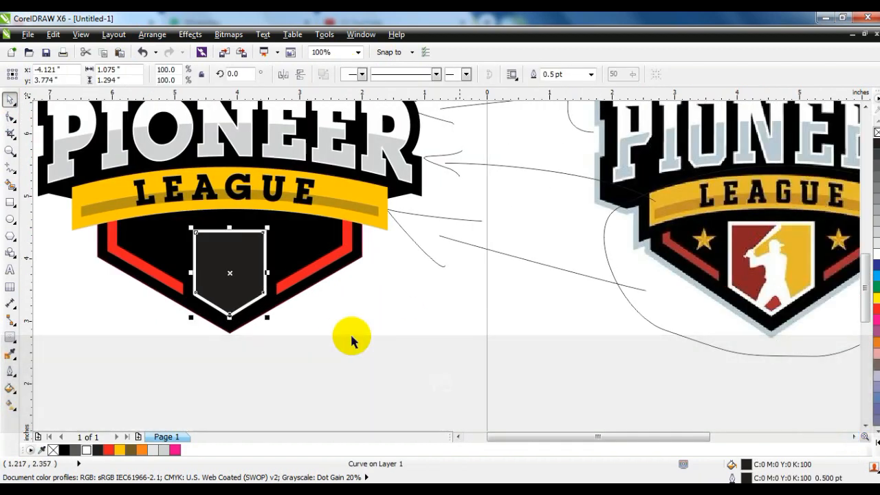
drag(875, 313, 230, 227)
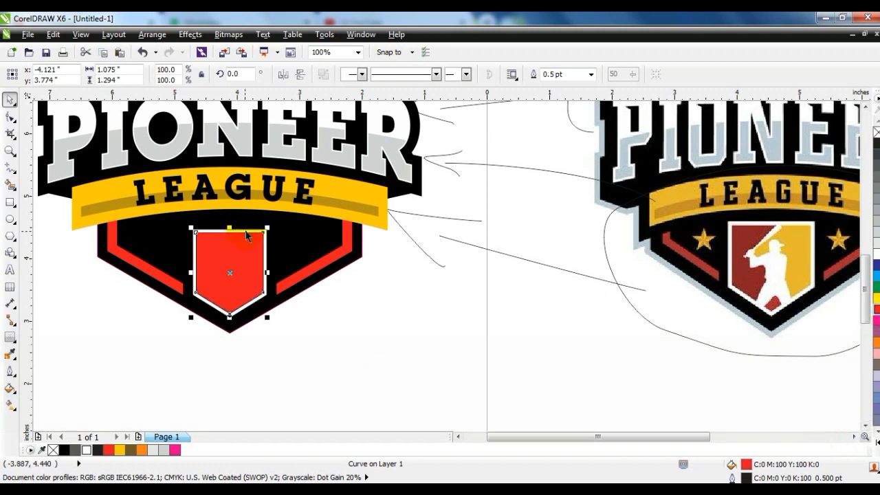
drag(173, 222, 296, 329)
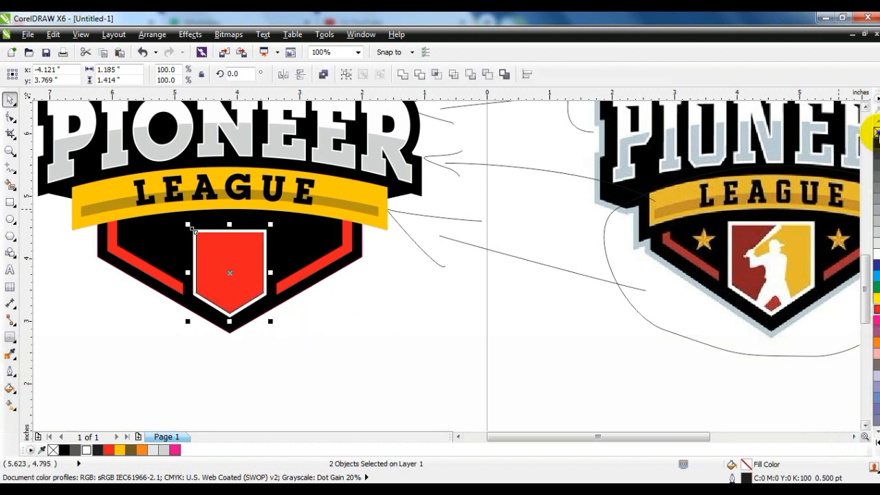
key(F3)
key(Escape)
Step: Delete the upper nodes of the red frame that are hidden behind the badge lettering
drag(253, 191, 567, 323)
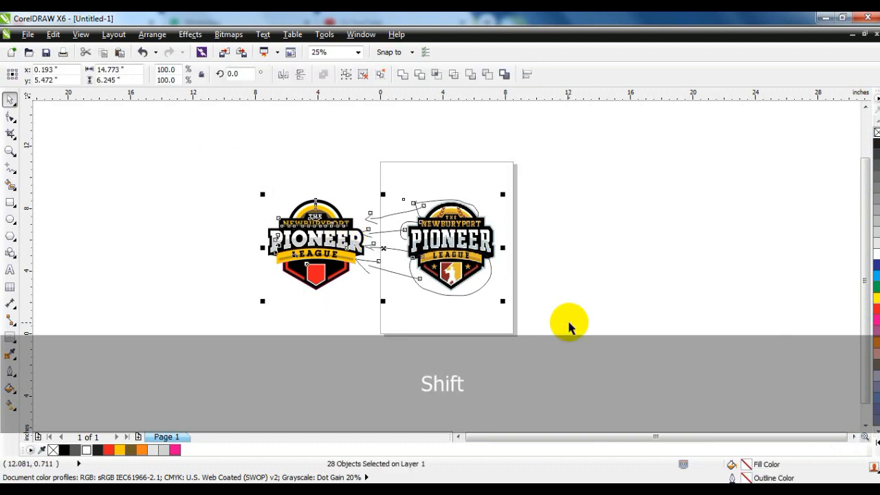
key(shift+F2)
key(Escape)
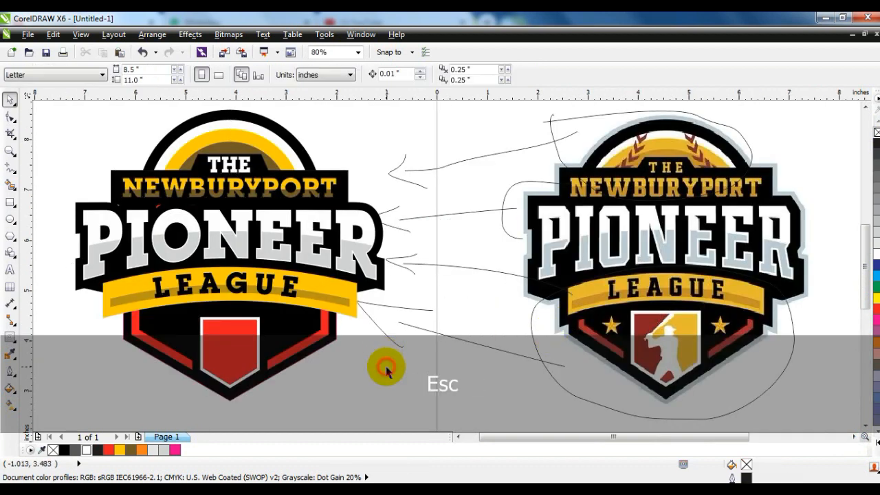
click(157, 213)
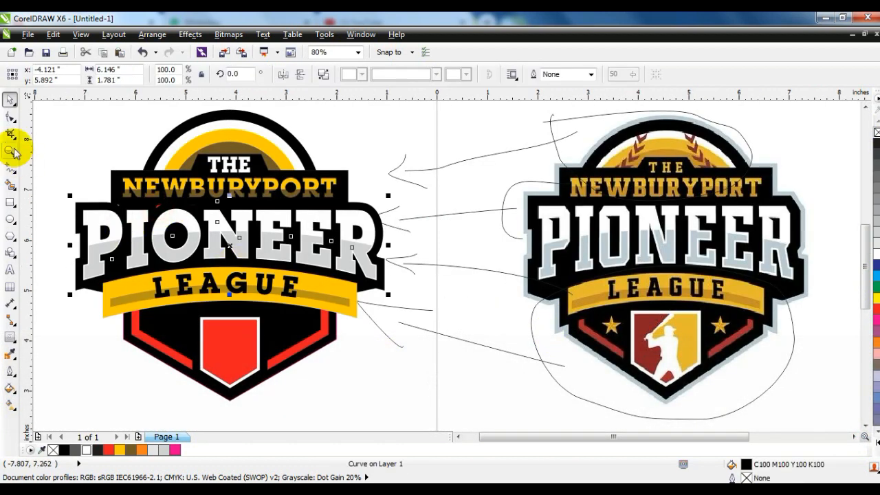
click(9, 116)
drag(83, 180, 237, 217)
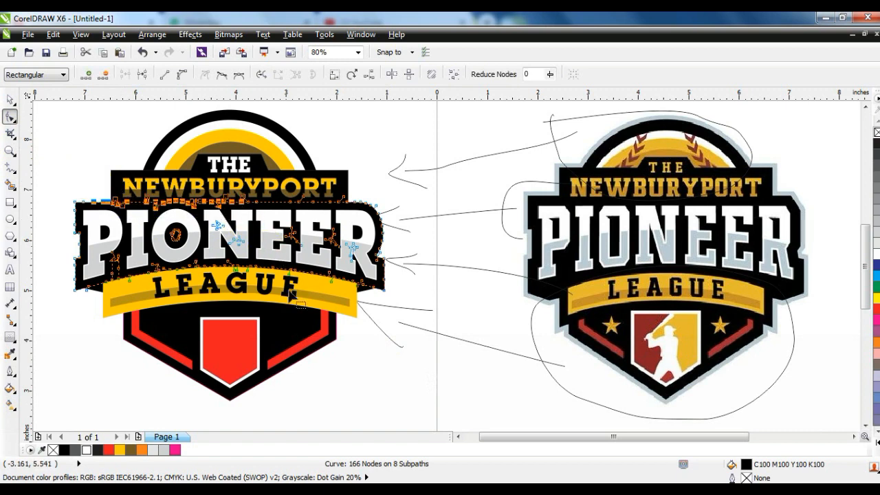
click(187, 236)
drag(130, 171, 365, 249)
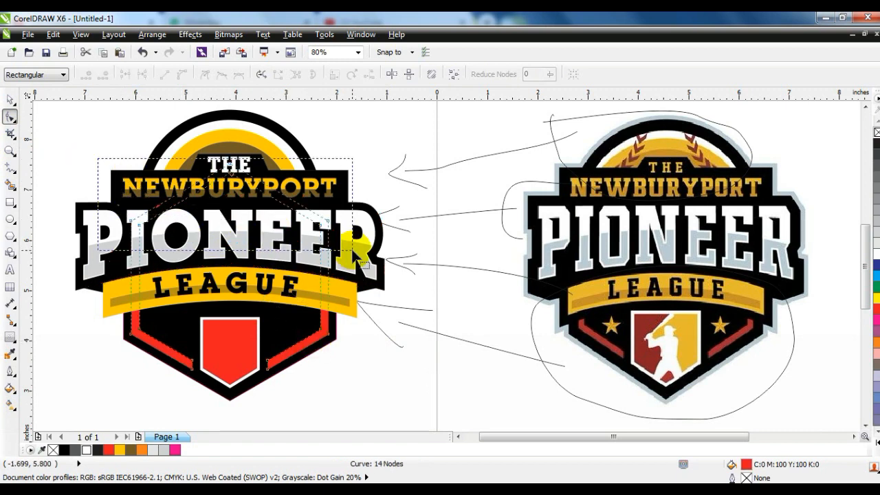
key(Delete)
click(11, 99)
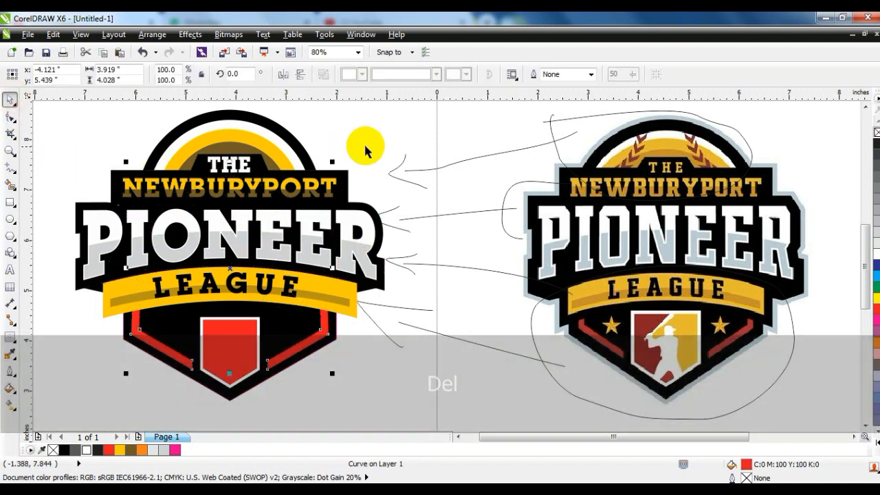
click(360, 141)
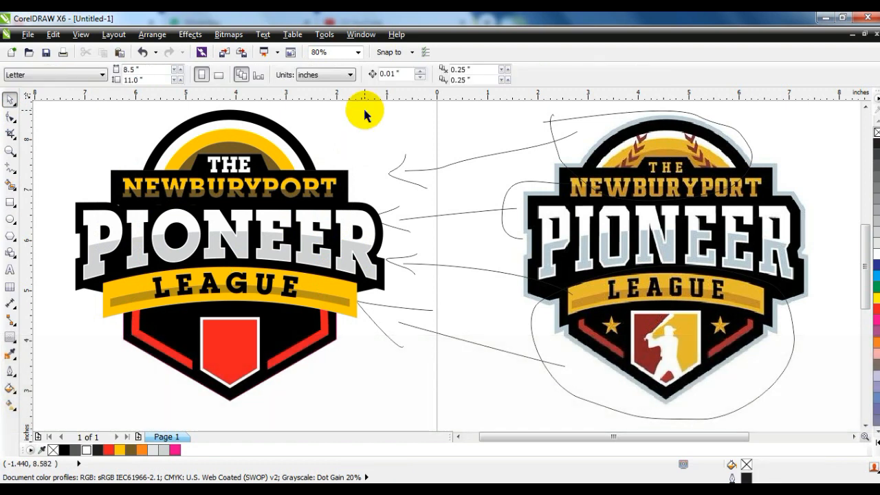
key(F3)
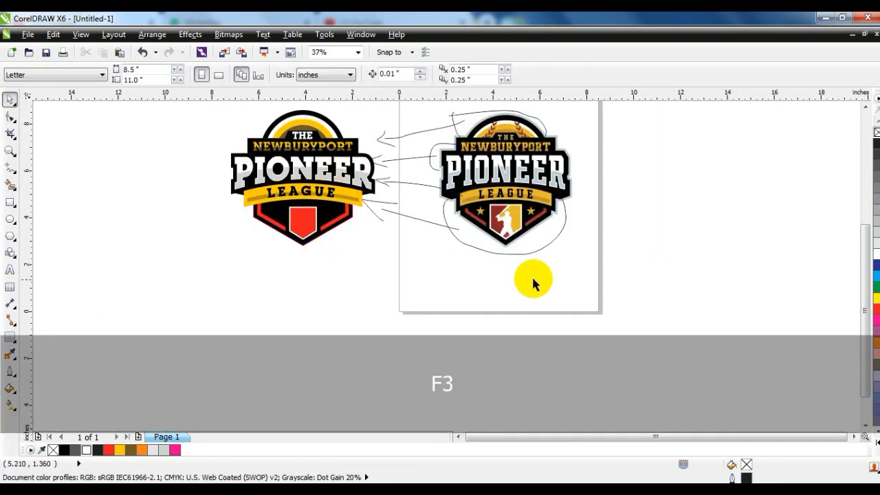
drag(596, 294, 176, 92)
key(shift+F2)
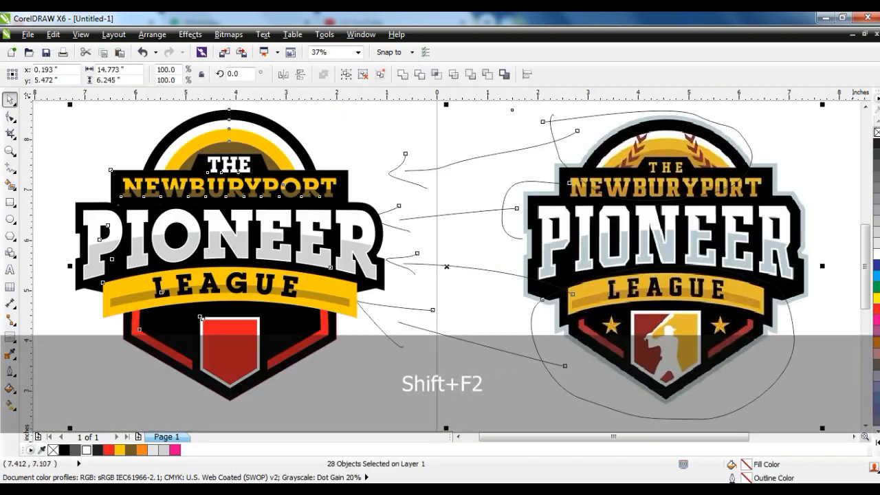